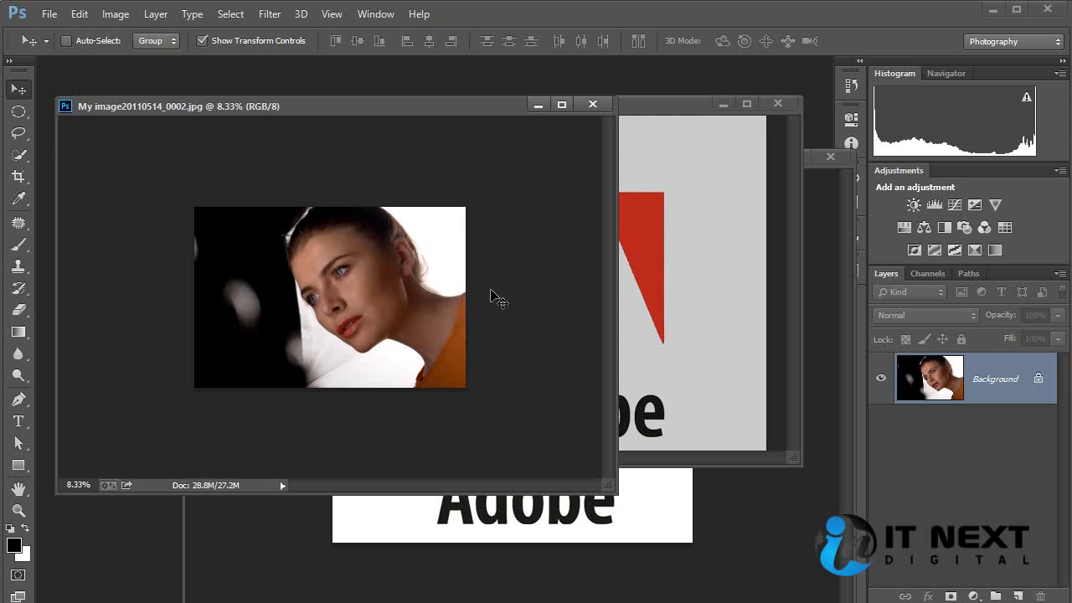
Step: Activate the Crop tool on the portrait photo and review the available aspect ratio presets
{"action": "left_click", "coordinate": [18, 176]}
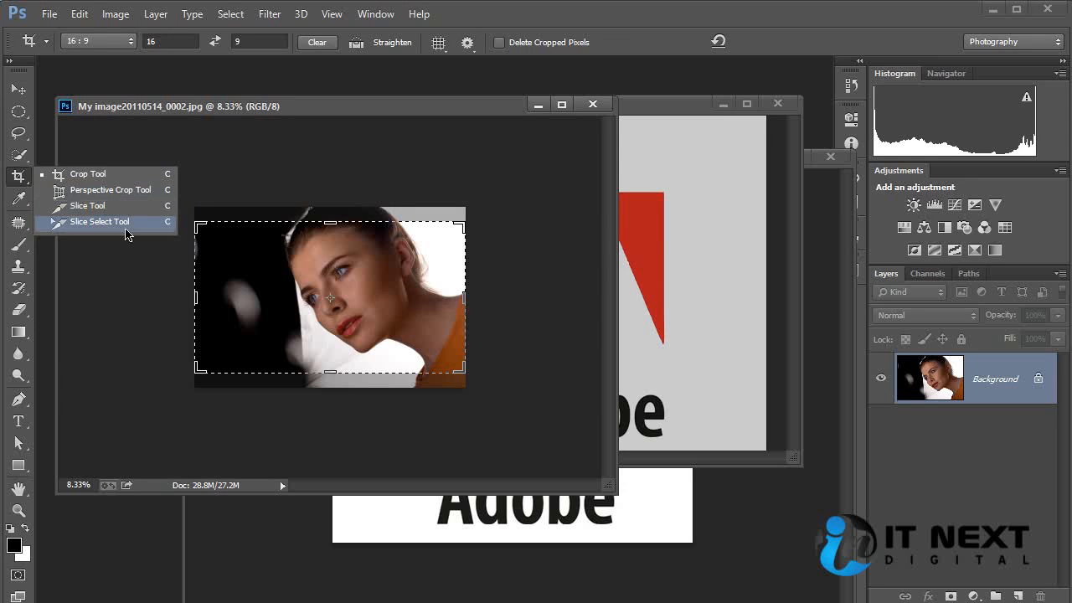
{"action": "left_click", "coordinate": [126, 175]}
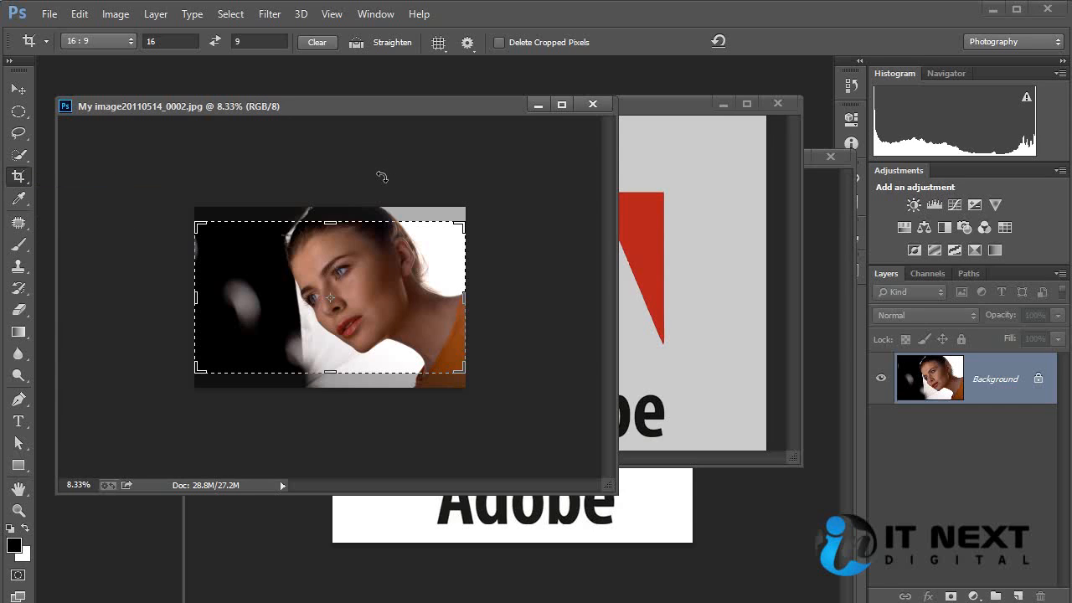
{"action": "left_click", "coordinate": [130, 42]}
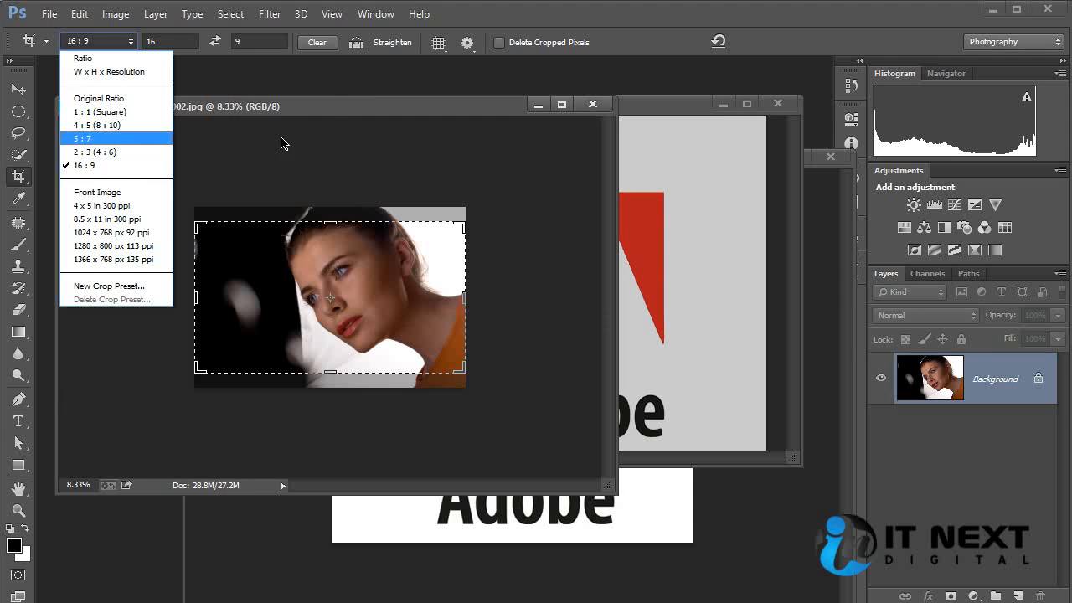
{"action": "left_click", "coordinate": [307, 172]}
{"action": "key", "text": "Escape"}
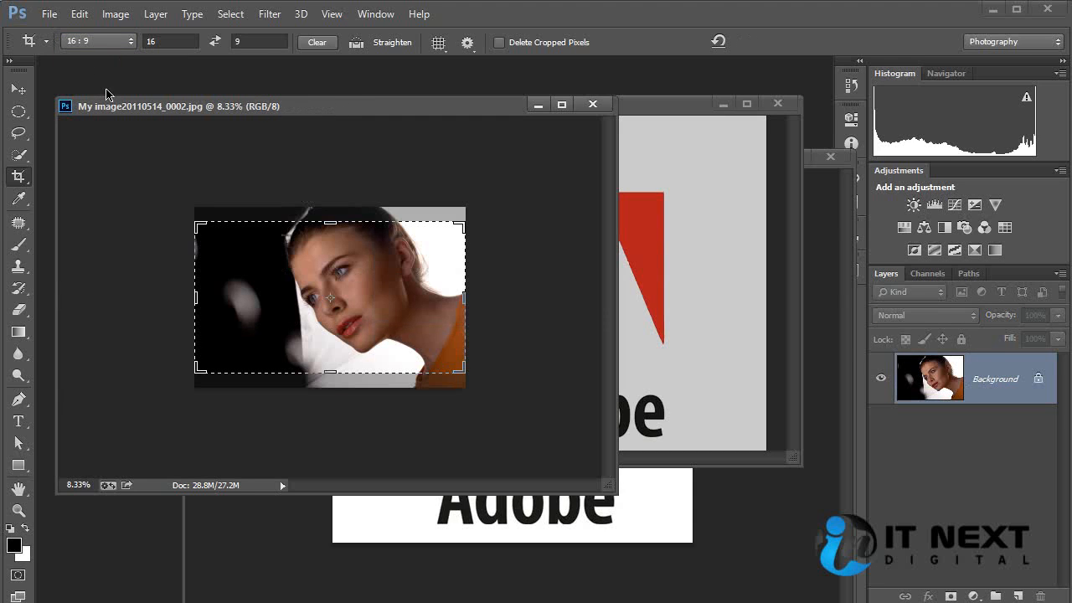
Step: Create a blank white document of 1600 × 900 pixels and move its window clear of the workspace's upper edge
{"action": "left_click", "coordinate": [22, 89]}
{"action": "left_click", "coordinate": [49, 14]}
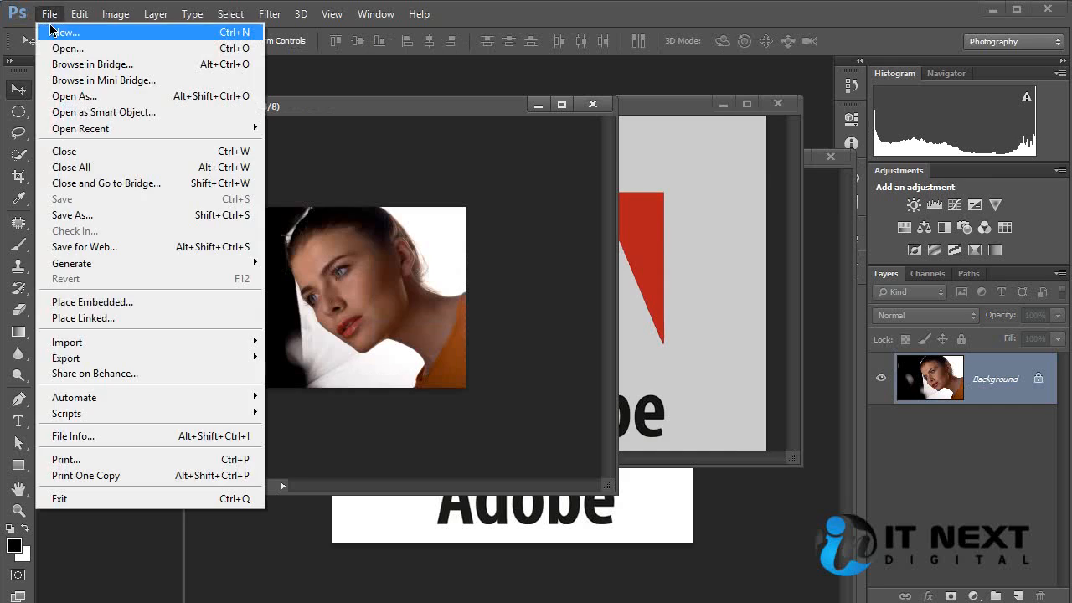
{"action": "left_click", "coordinate": [50, 32]}
{"action": "double_click", "coordinate": [481, 251]}
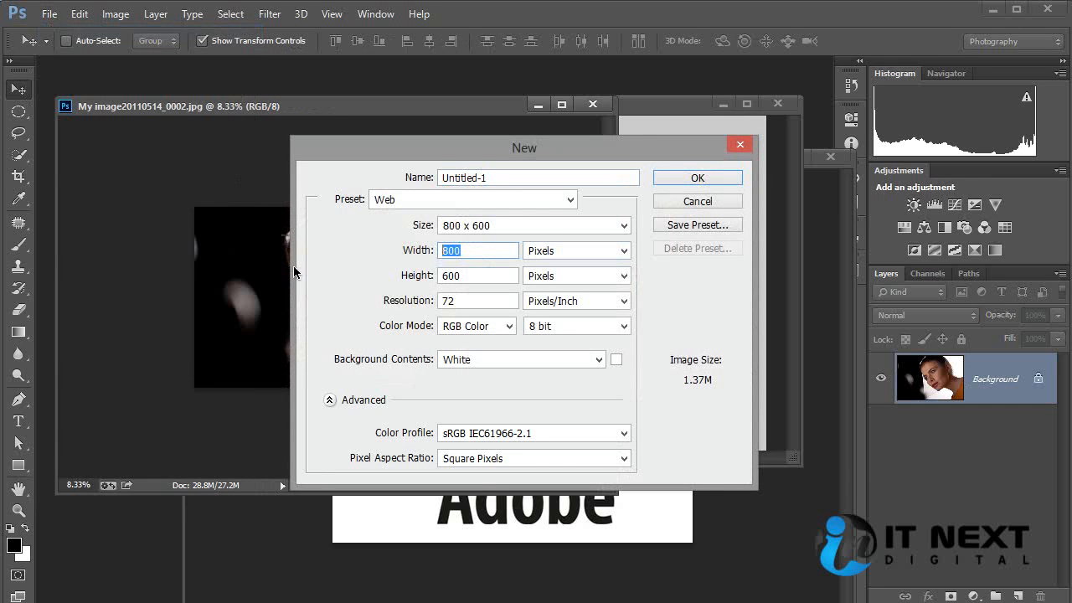
{"action": "type", "text": "1600"}
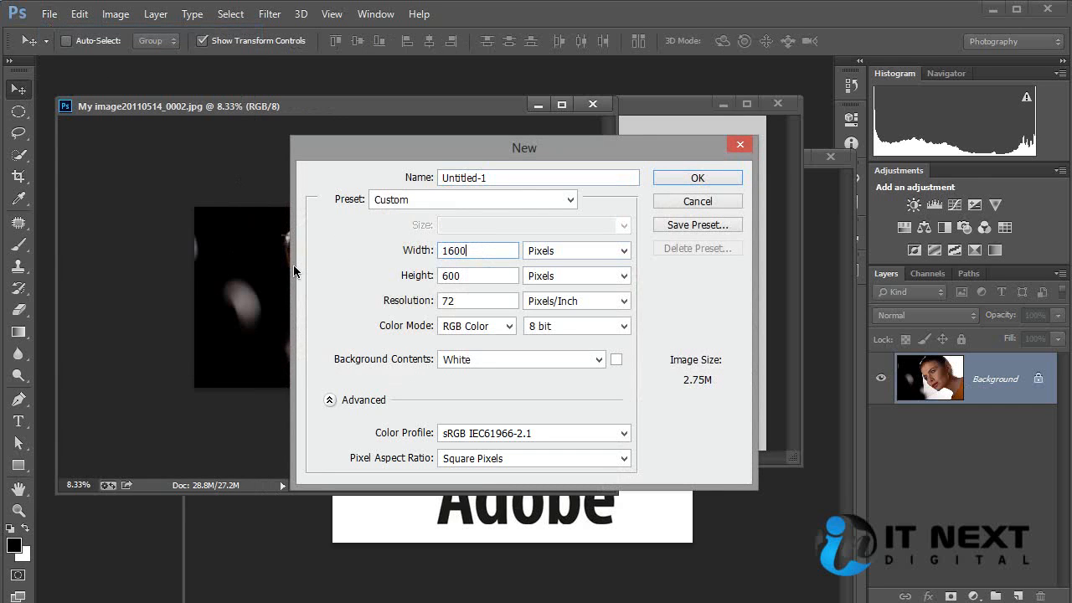
{"action": "key", "text": "Tab"}
{"action": "key", "text": "Tab"}
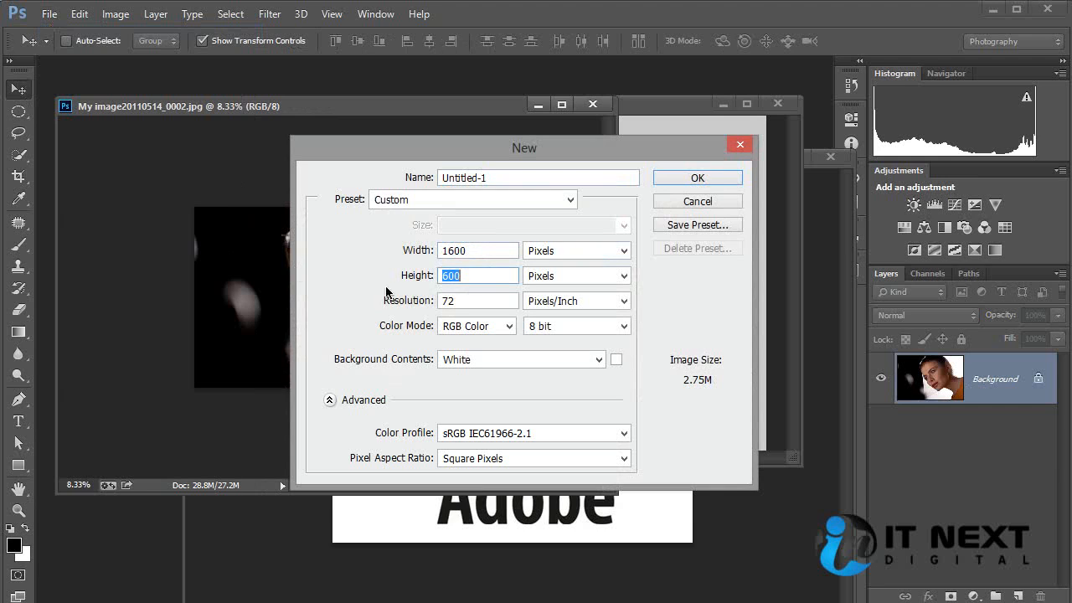
{"action": "type", "text": "900"}
{"action": "left_click", "coordinate": [677, 178]}
{"action": "left_click_drag", "start_coordinate": [503, 128], "coordinate": [540, 180]}
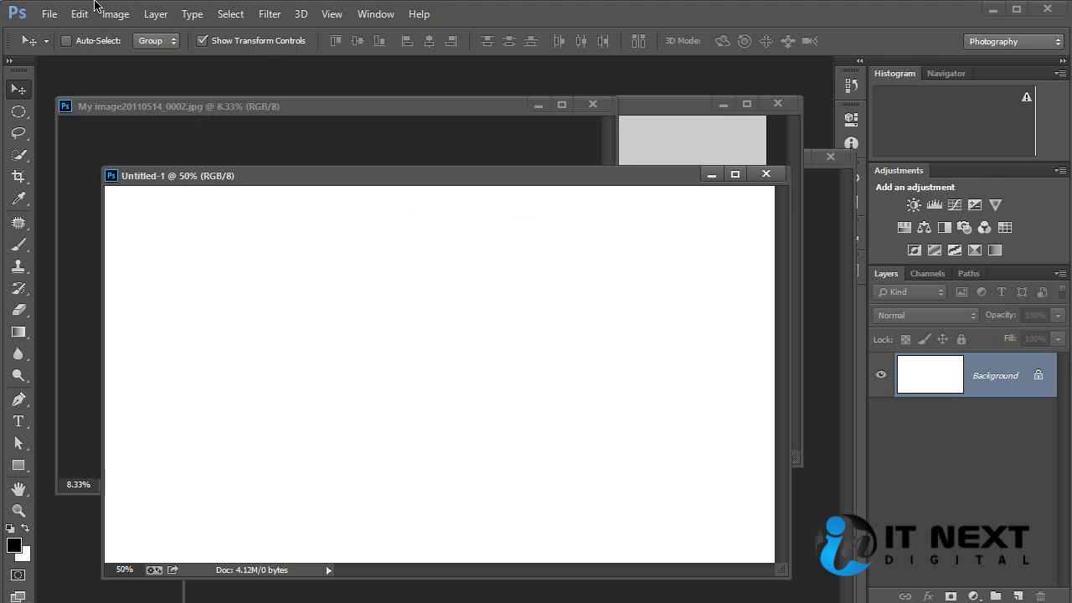
Step: Activate the Crop tool on the new blank document
{"action": "left_click", "coordinate": [49, 13]}
{"action": "mouse_move", "coordinate": [80, 14]}
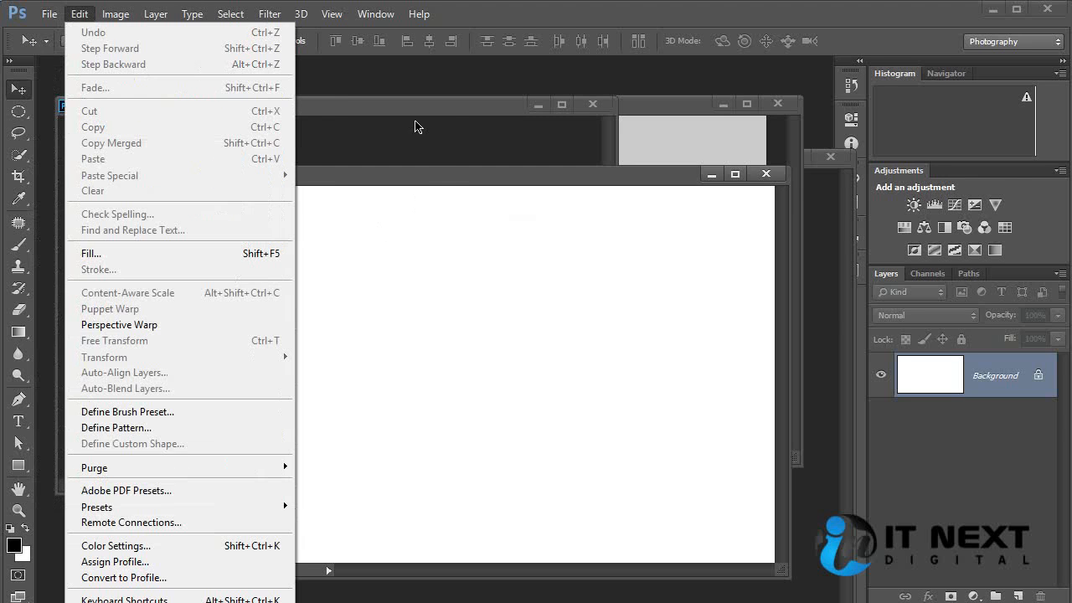
{"action": "left_click", "coordinate": [432, 176]}
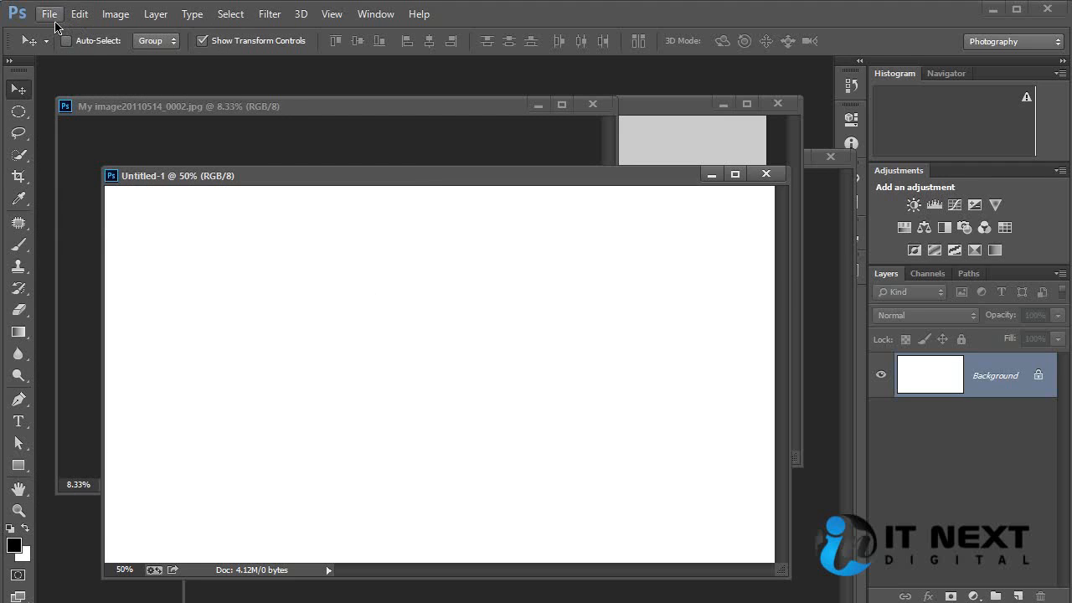
{"action": "left_click", "coordinate": [19, 176]}
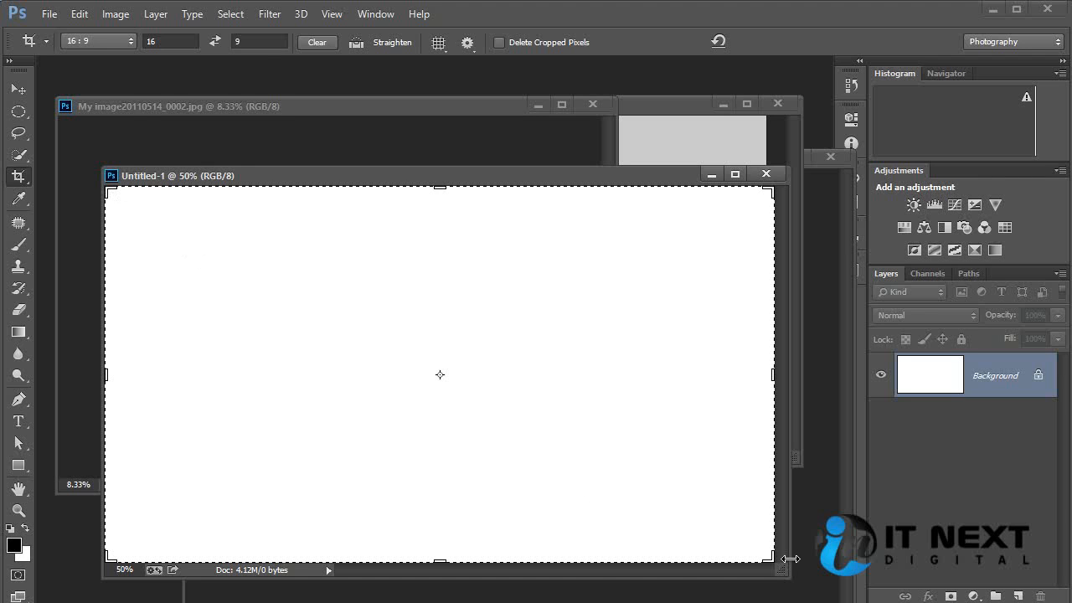
{"action": "left_click", "coordinate": [50, 14]}
{"action": "left_click", "coordinate": [61, 31]}
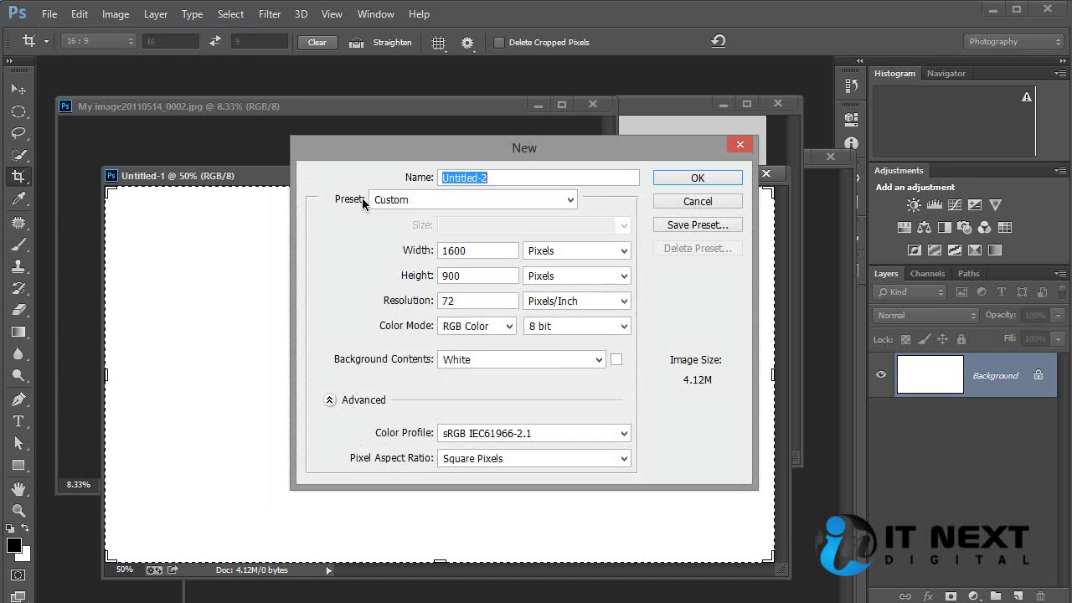
{"action": "double_click", "coordinate": [474, 279]}
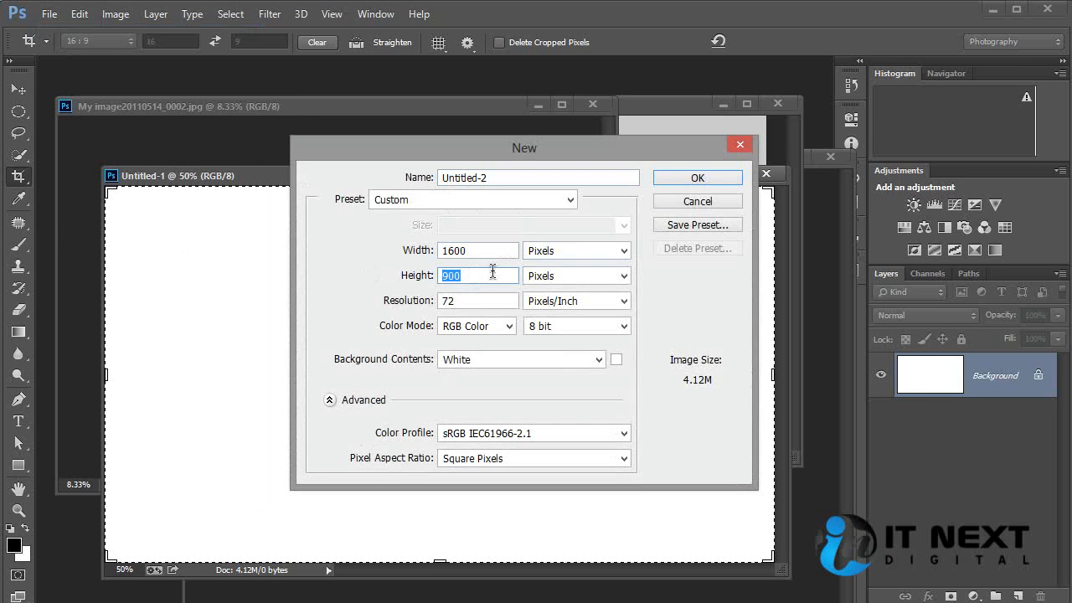
{"action": "type", "text": "100"}
{"action": "left_click", "coordinate": [675, 180]}
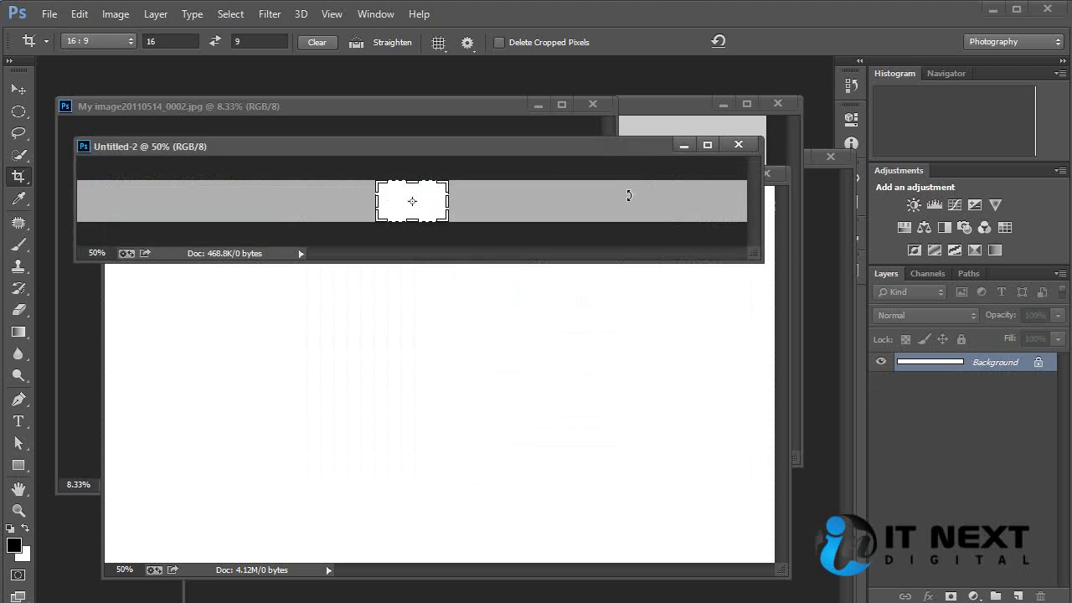
{"action": "left_click", "coordinate": [738, 145]}
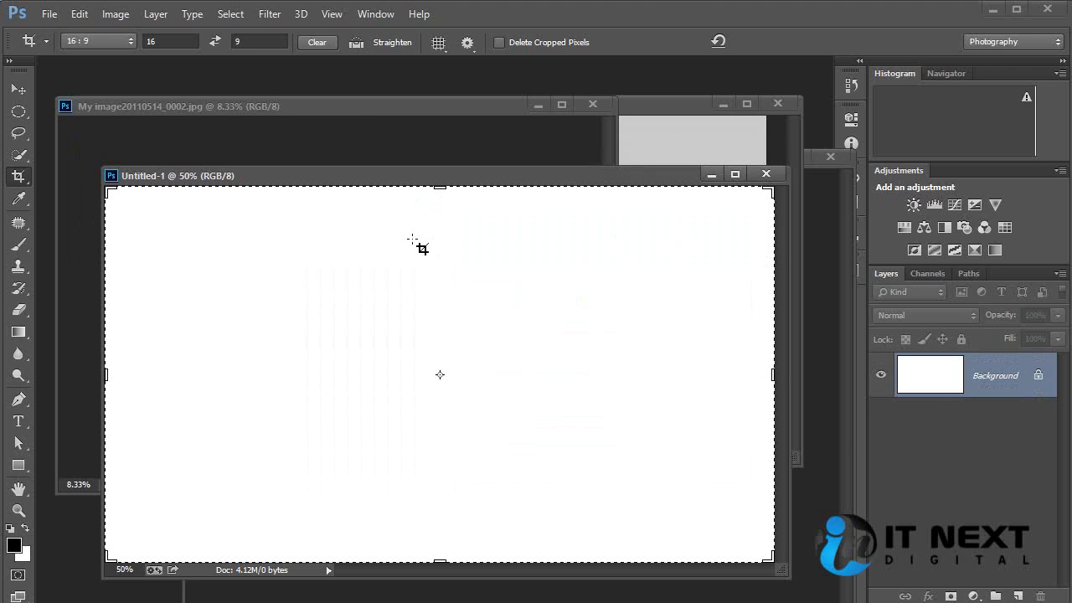
Step: Create a blank white document of 1600 × 1000 pixels
{"action": "key", "text": "ctrl+n"}
{"action": "left_click", "coordinate": [479, 275]}
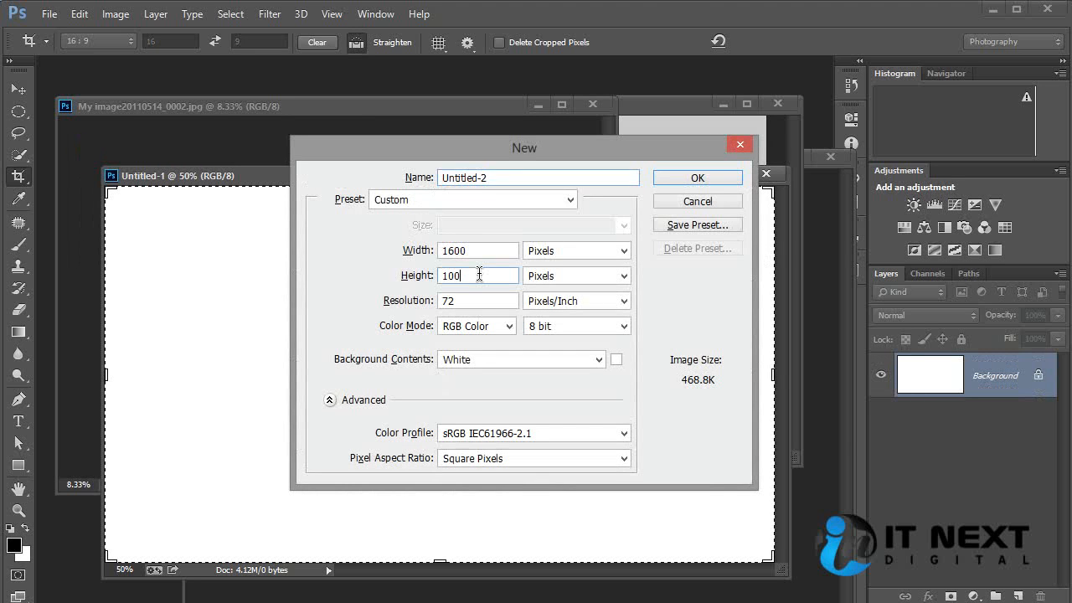
{"action": "type", "text": "0"}
{"action": "left_click", "coordinate": [682, 178]}
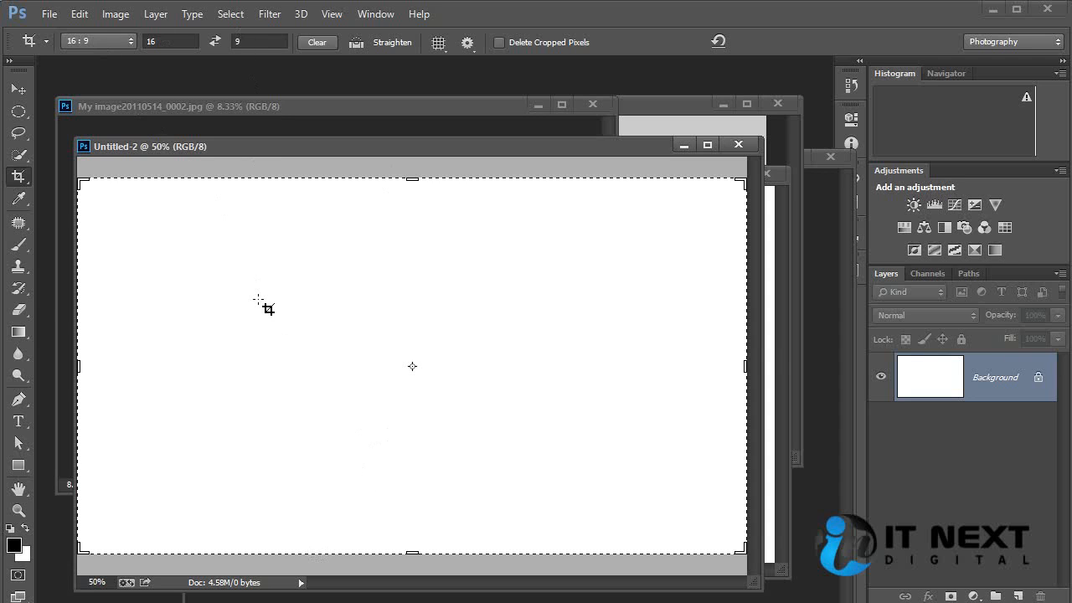
Step: Try a 5:7 crop ratio on the second blank document, cancel the crop and close the document
{"action": "left_click", "coordinate": [99, 42]}
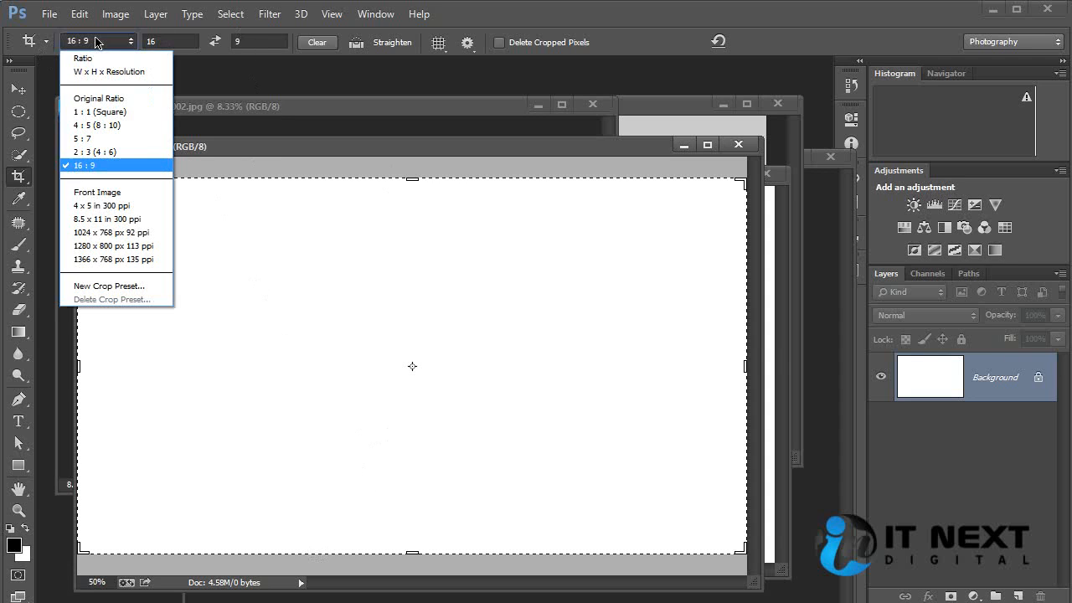
{"action": "left_click", "coordinate": [111, 138]}
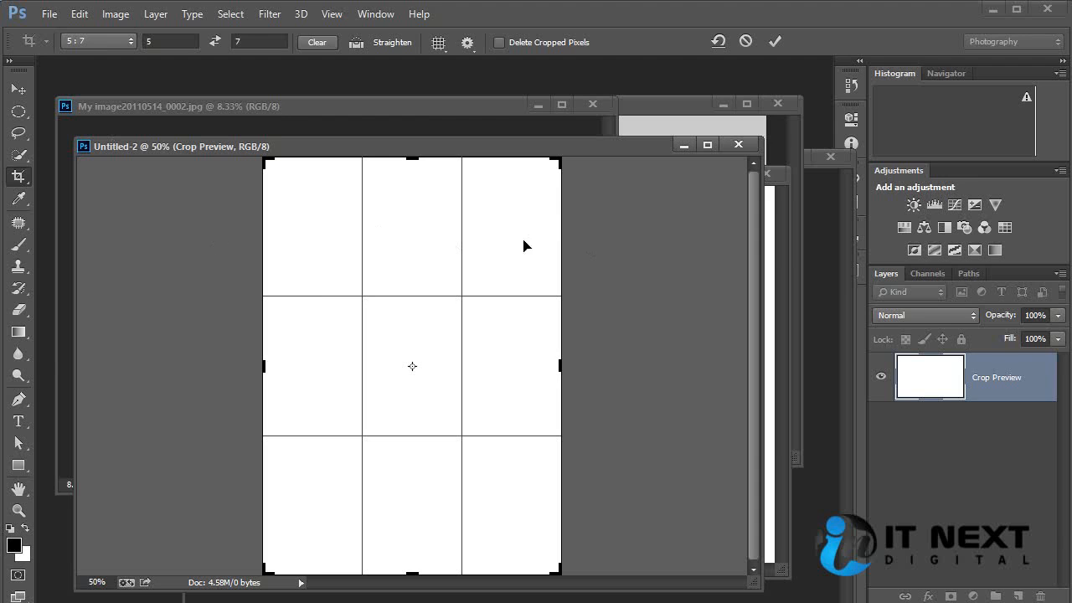
{"action": "right_click", "coordinate": [615, 221]}
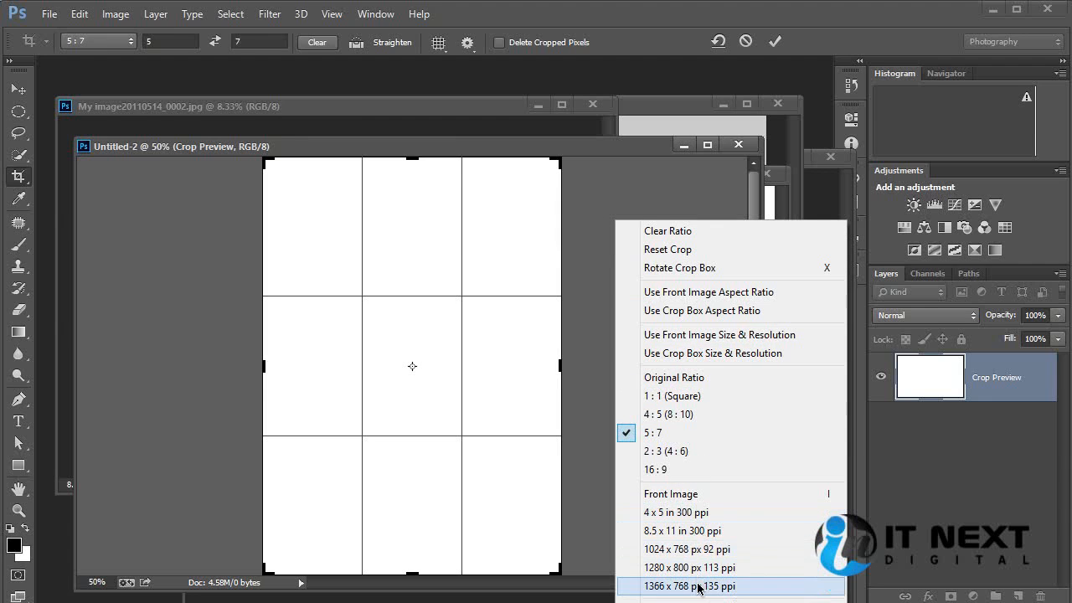
{"action": "left_click", "coordinate": [591, 268]}
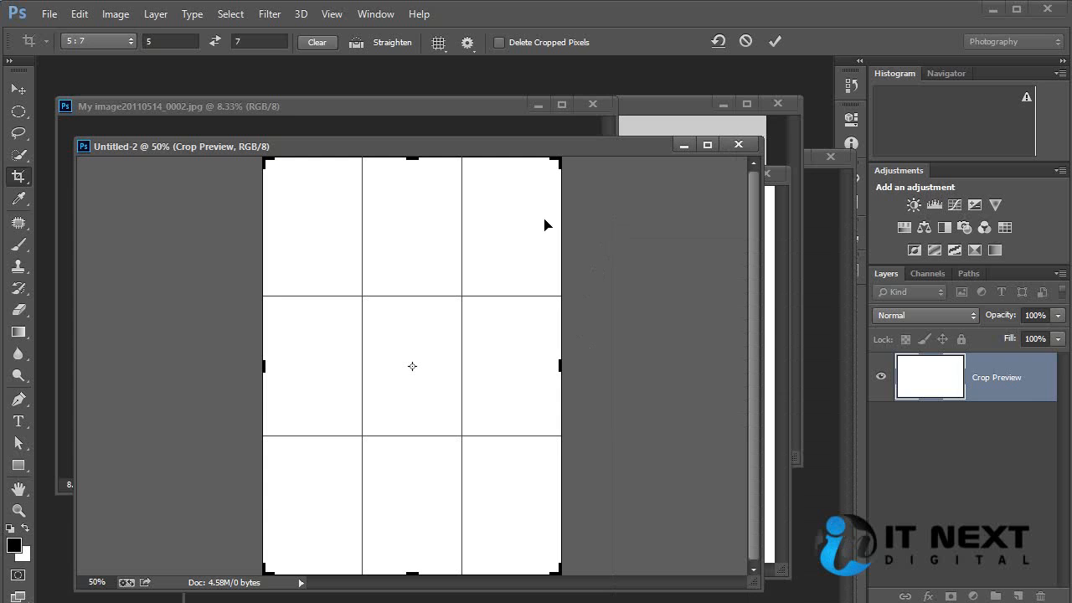
{"action": "key", "text": "Escape"}
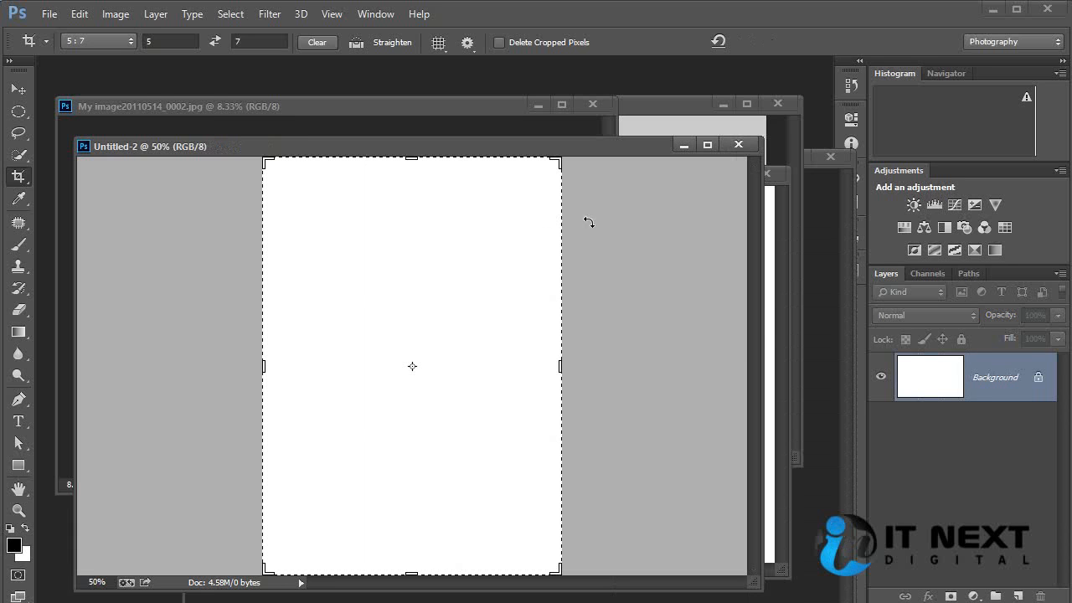
{"action": "left_click", "coordinate": [741, 143]}
Step: Open the photo 1437510_12231991.jpg from the CC folder
{"action": "key", "text": "ctrl+o"}
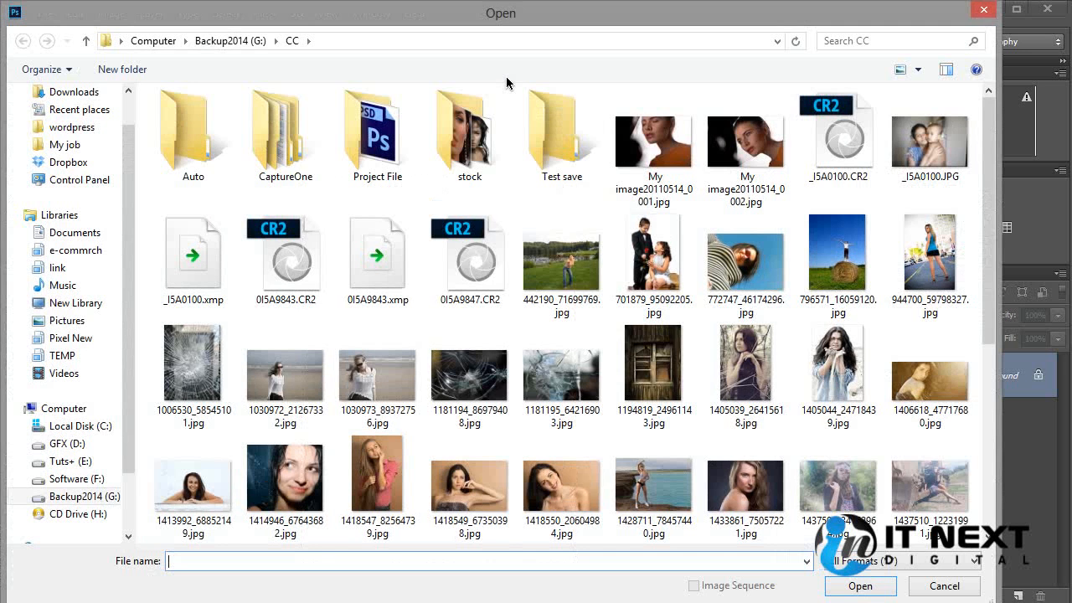
{"action": "left_click_drag", "start_coordinate": [985, 192], "coordinate": [985, 293]}
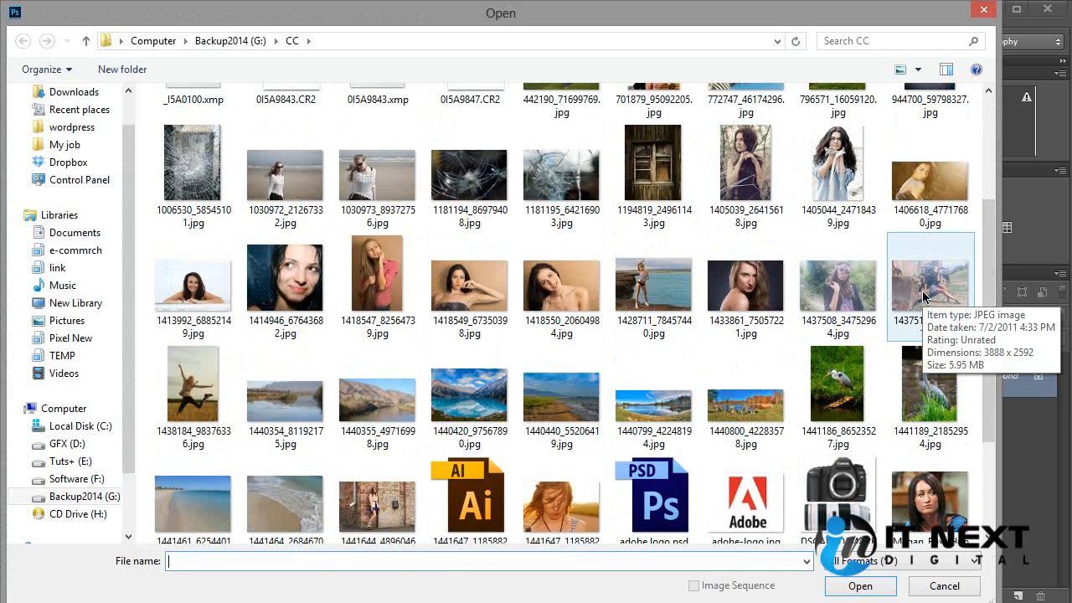
{"action": "double_click", "coordinate": [838, 285]}
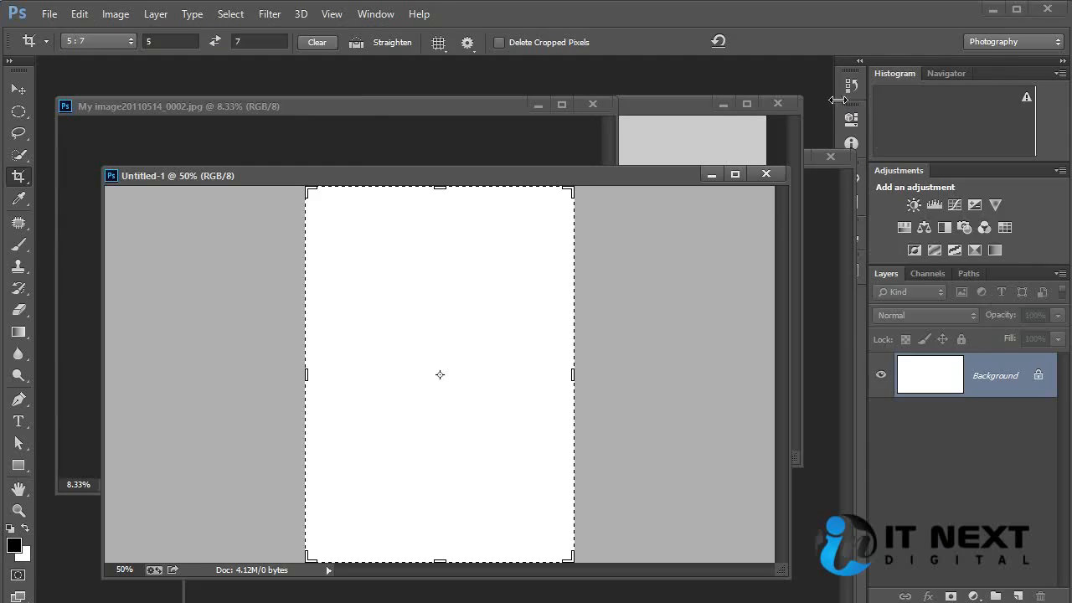
{"action": "key", "text": "ctrl+o"}
{"action": "double_click", "coordinate": [951, 486]}
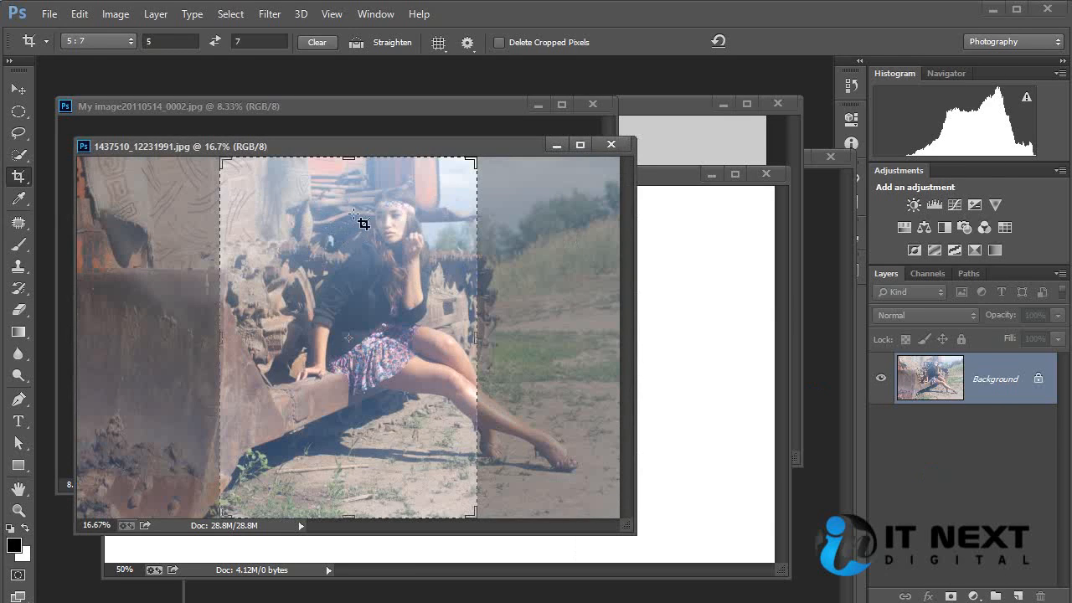
Step: Try to give the crop ratio's width in inches as 5in, leaving the height value at 7
{"action": "left_click", "coordinate": [172, 41]}
{"action": "type", "text": "in"}
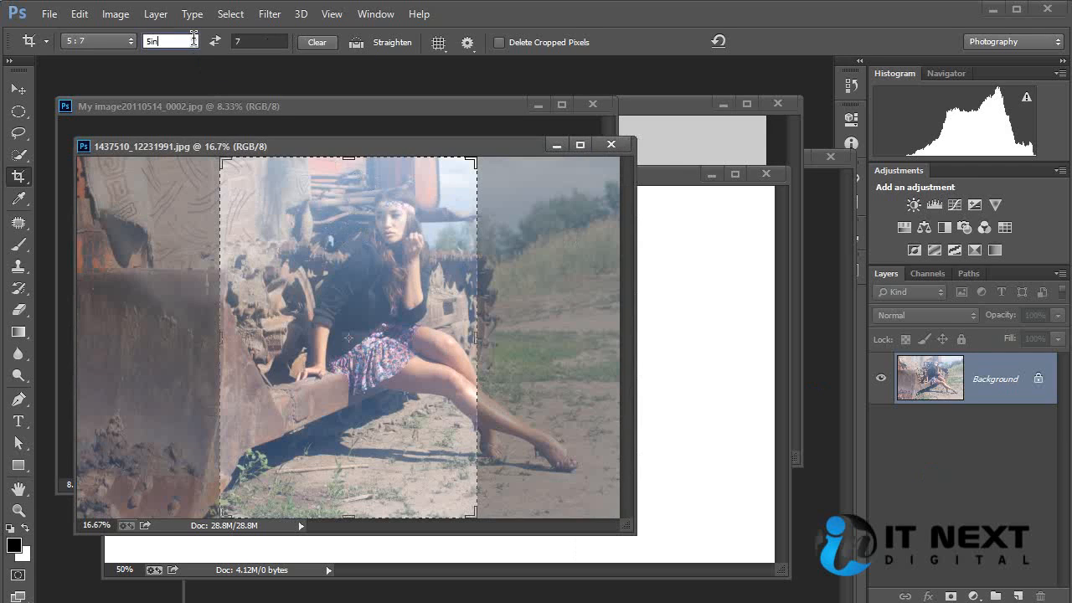
{"action": "left_click", "coordinate": [251, 40]}
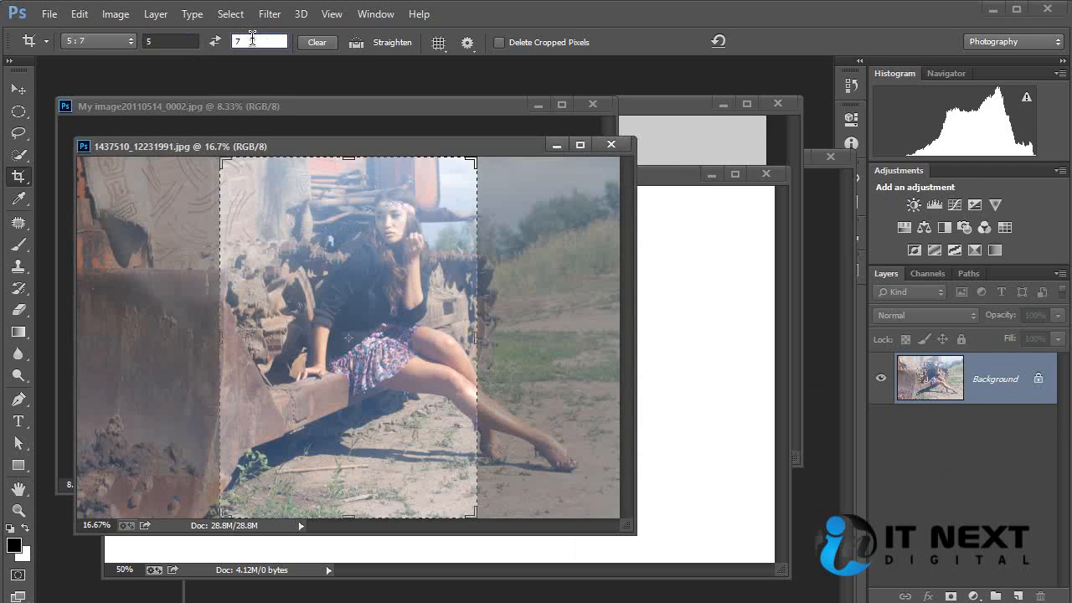
{"action": "key", "text": "Return"}
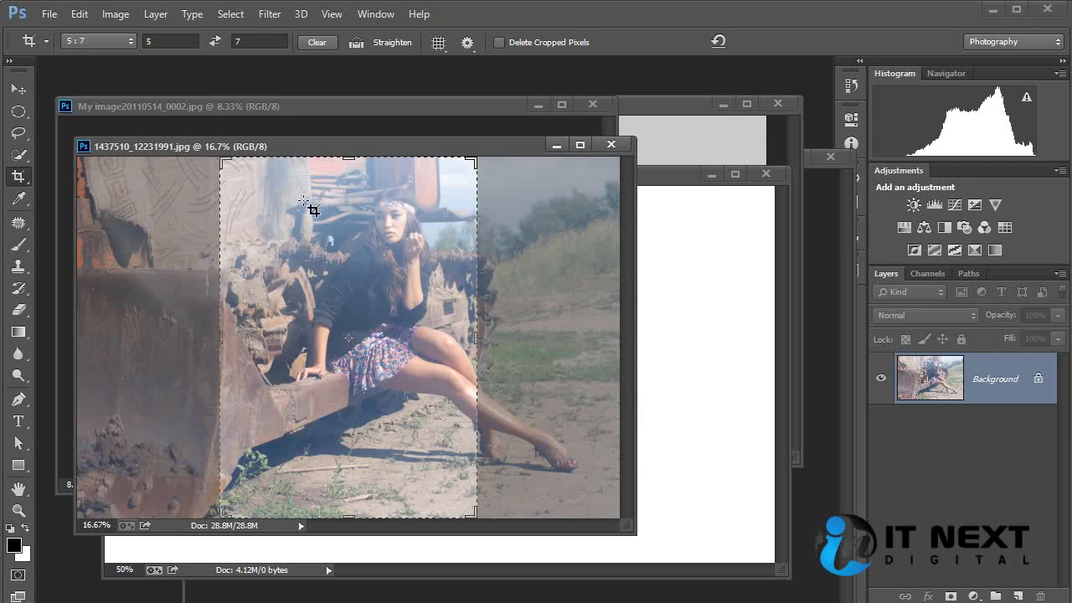
Step: Apply the 5:7 crop ratio to the photo and shift the image sideways to center the seated woman in the crop frame
{"action": "left_click", "coordinate": [127, 44]}
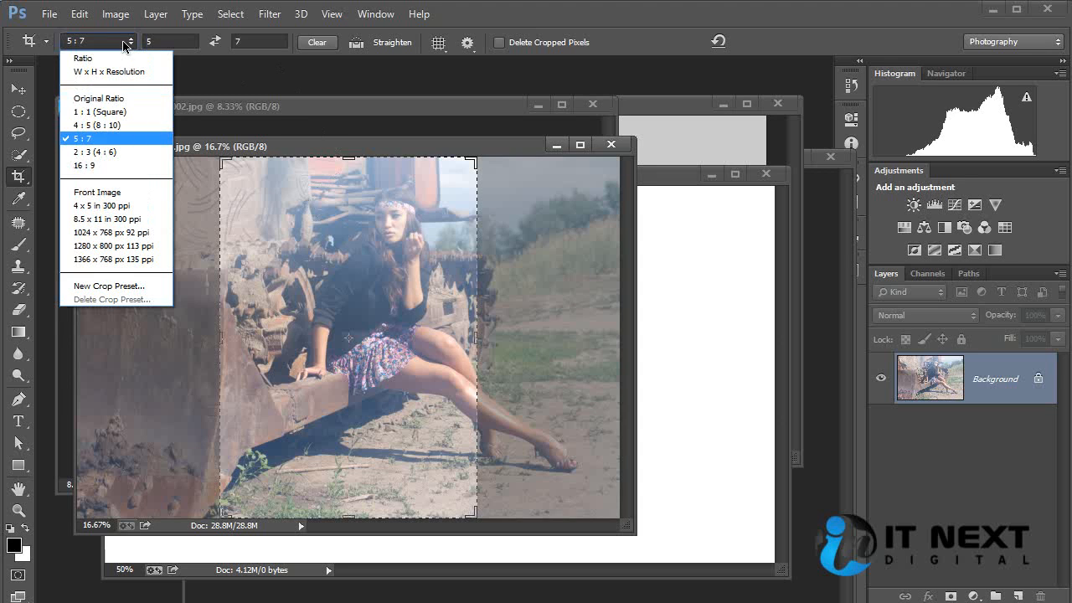
{"action": "left_click", "coordinate": [109, 139]}
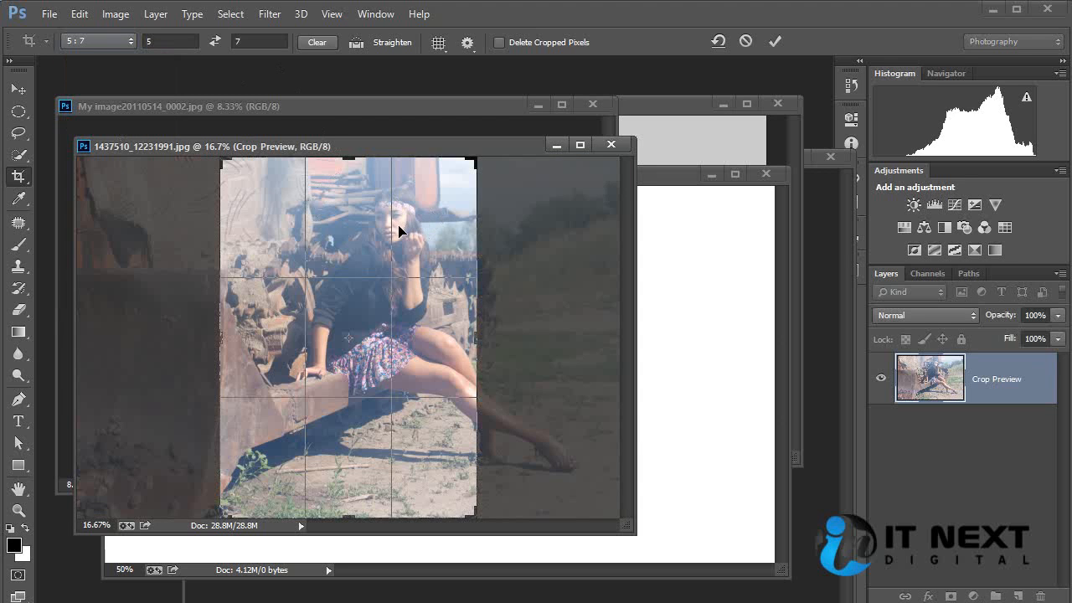
{"action": "left_click_drag", "start_coordinate": [384, 232], "coordinate": [338, 234]}
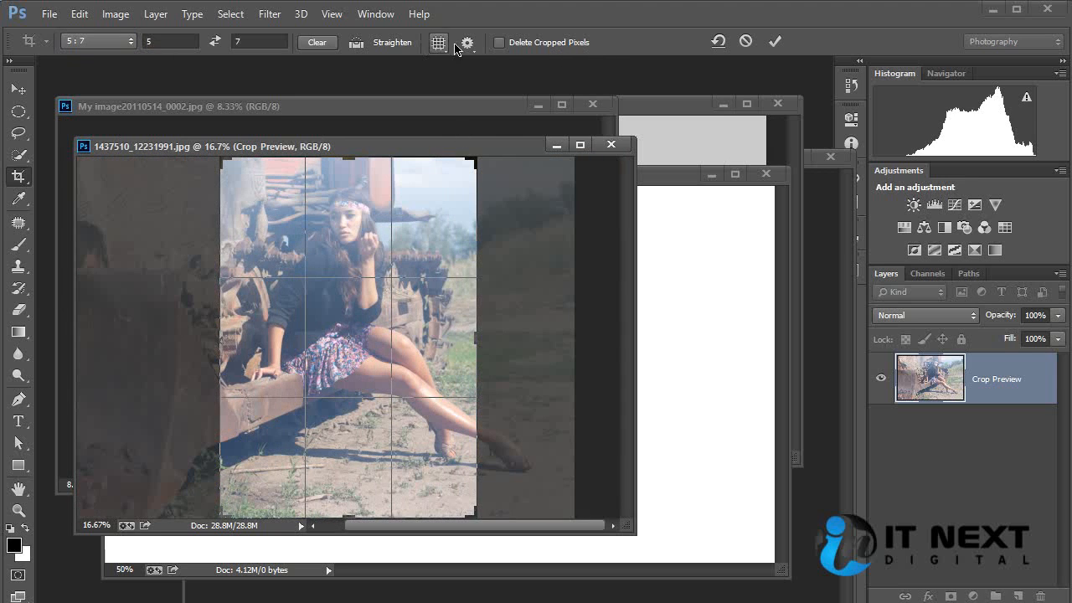
Step: Turn on Delete Cropped Pixels for the photo's crop, and turn it off again
{"action": "left_click", "coordinate": [501, 42]}
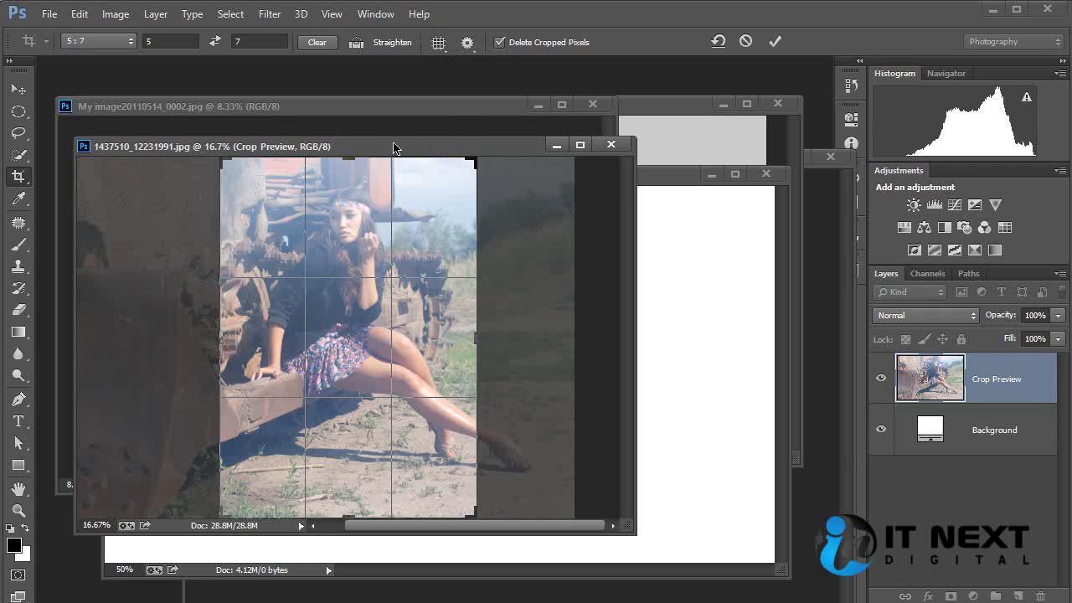
{"action": "left_click", "coordinate": [500, 43]}
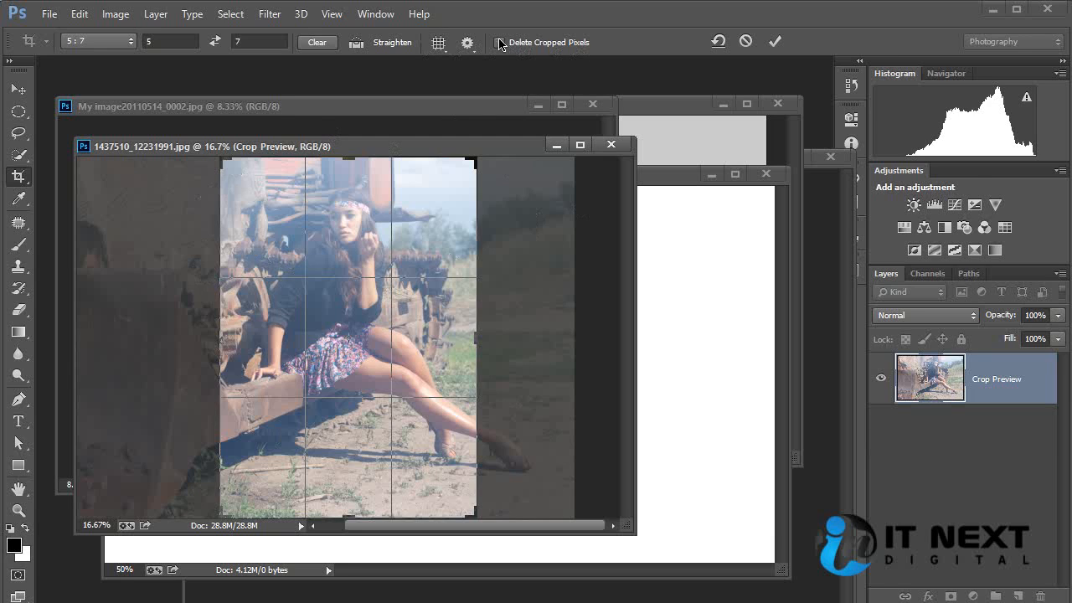
Step: Commit the 5:7 crop of the photo and widen its document window to show empty space around the image
{"action": "left_click", "coordinate": [774, 42]}
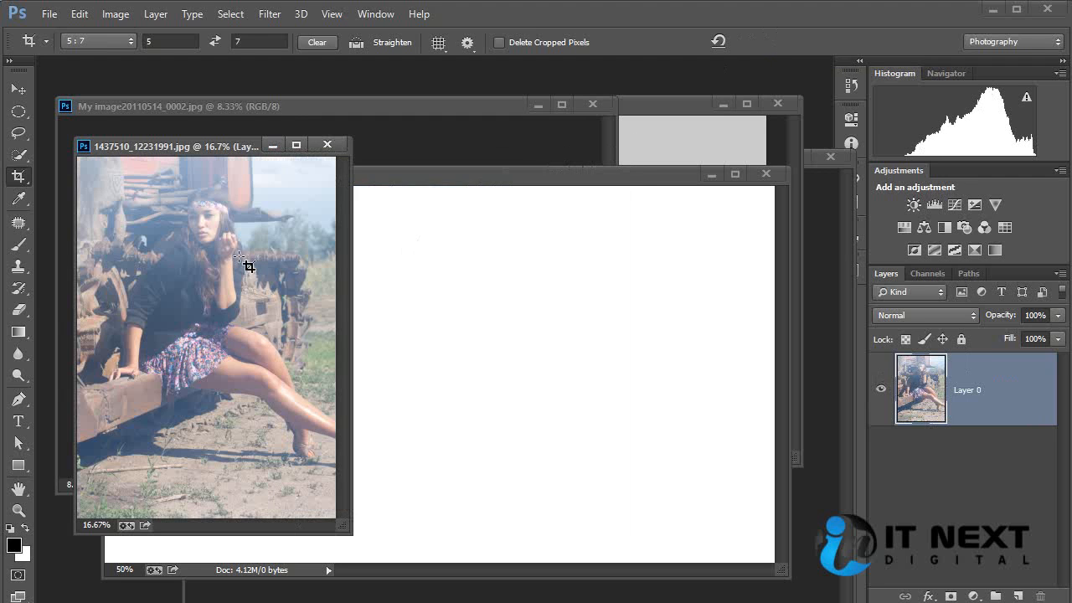
{"action": "left_click", "coordinate": [18, 88]}
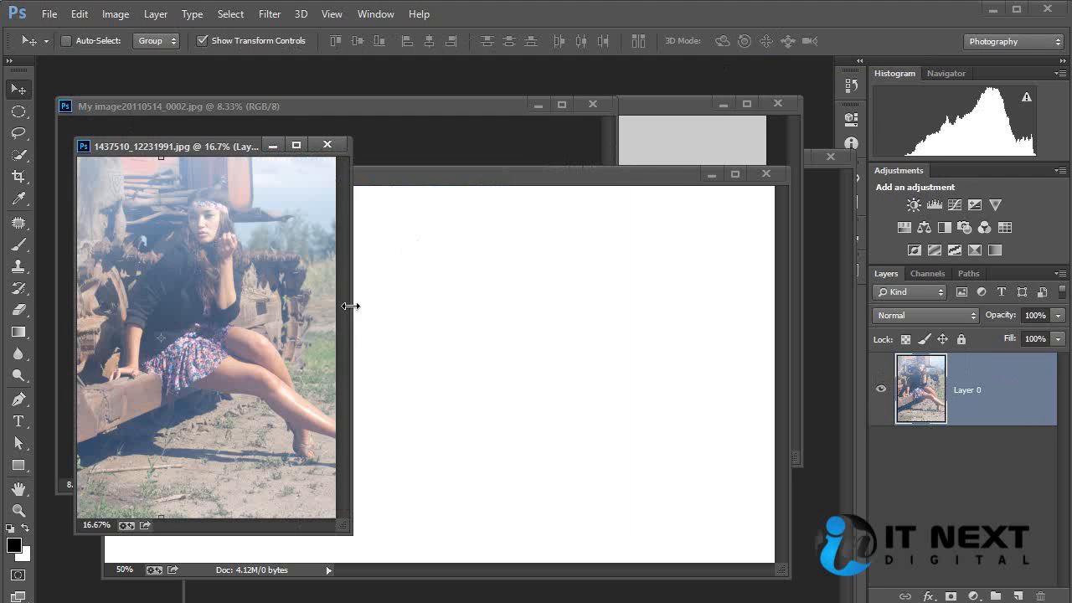
{"action": "left_click_drag", "start_coordinate": [353, 306], "coordinate": [728, 328]}
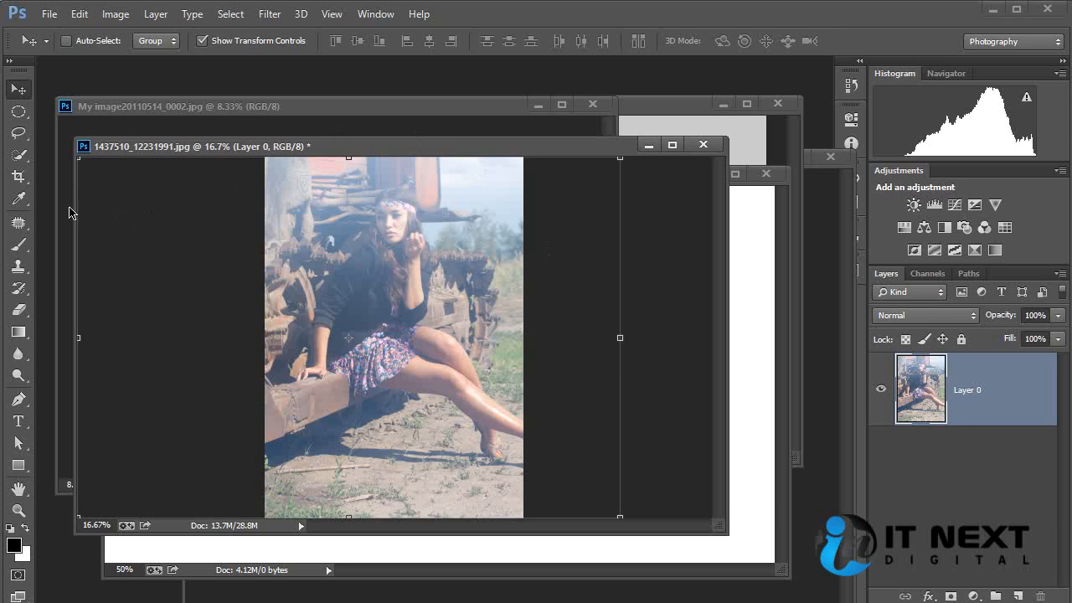
Step: Set the Crop tool's ratio to 7 wide by 10 high on the cropped photo
{"action": "left_click", "coordinate": [16, 180]}
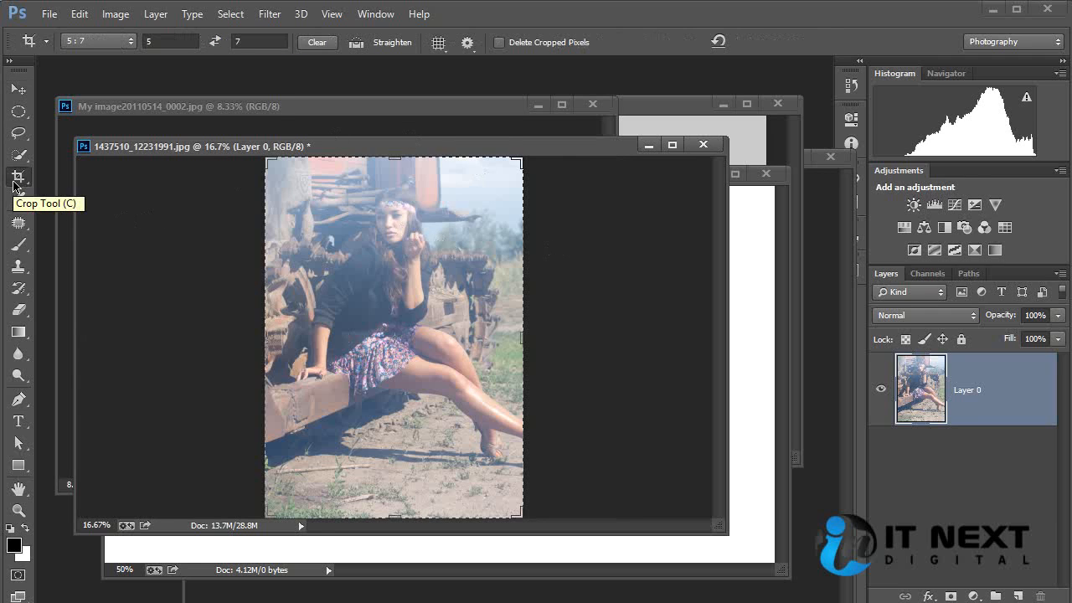
{"action": "left_click", "coordinate": [172, 41]}
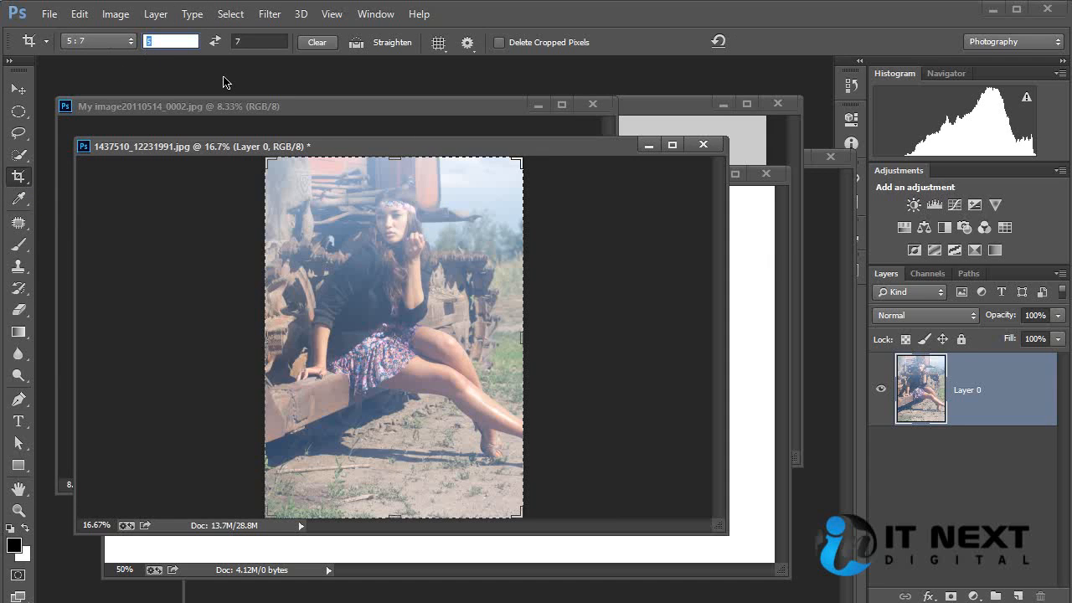
{"action": "type", "text": "7"}
{"action": "key", "text": "Tab"}
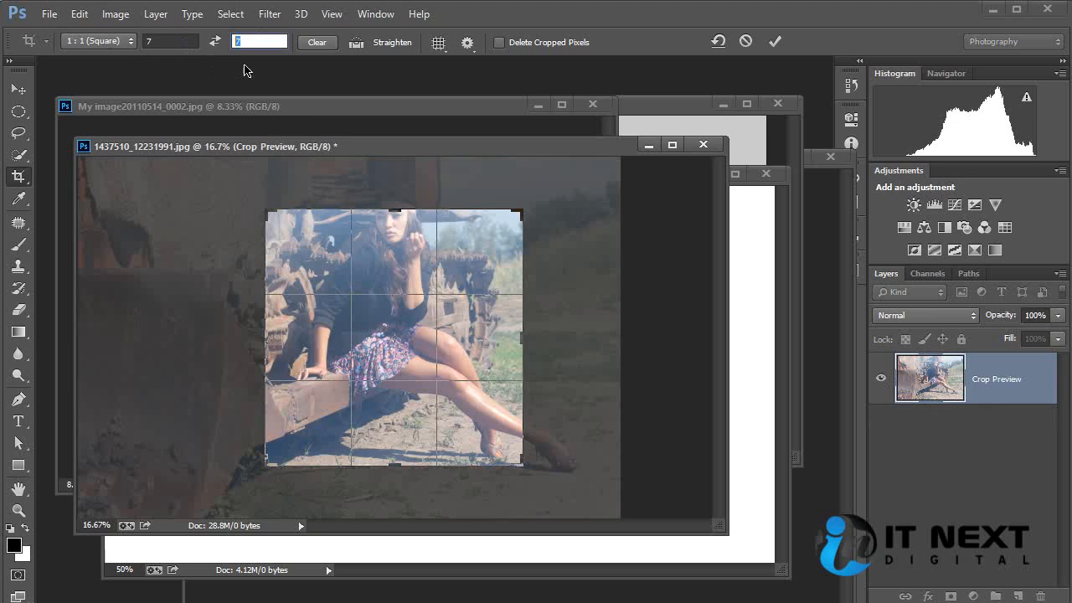
{"action": "type", "text": "10"}
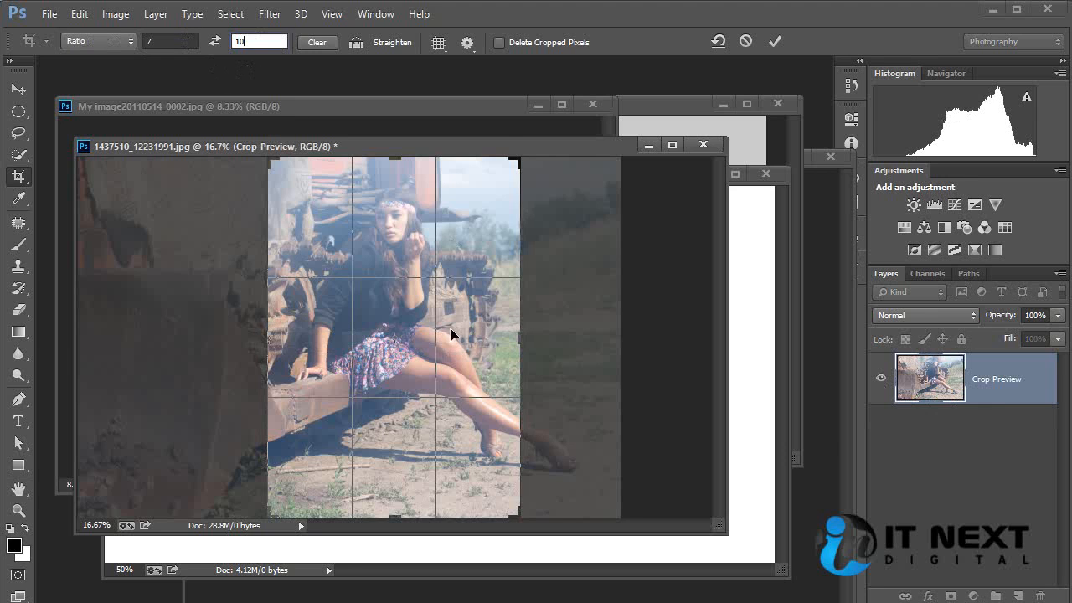
Step: Set the crop ratio to landscape, with a width of 10 and a height of 7
{"action": "key", "text": "shift+Tab"}
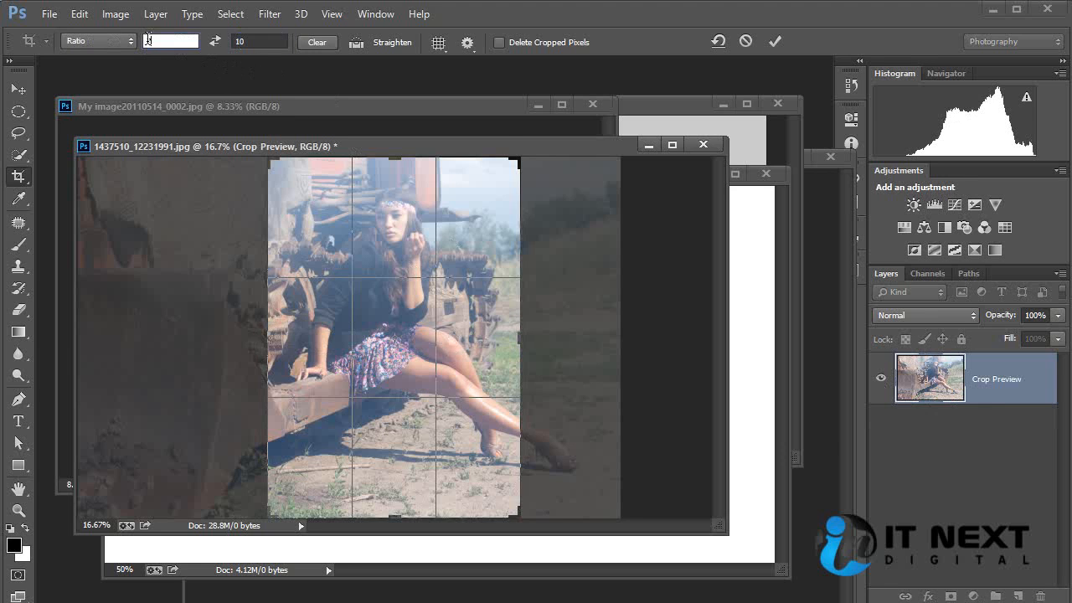
{"action": "type", "text": "10"}
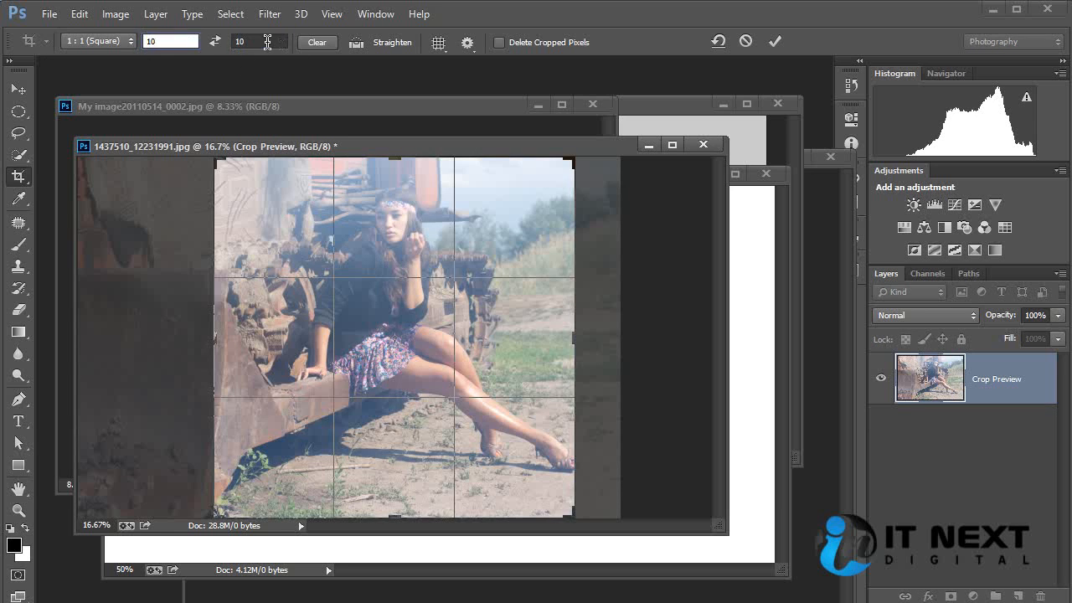
{"action": "left_click", "coordinate": [265, 41]}
{"action": "type", "text": "7"}
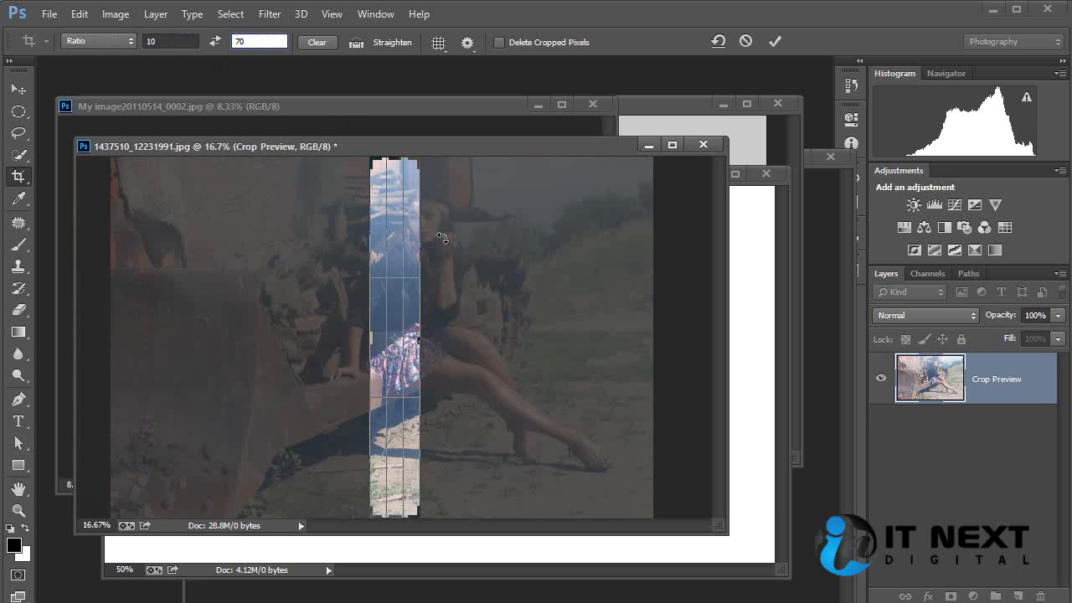
{"action": "key", "text": "Return"}
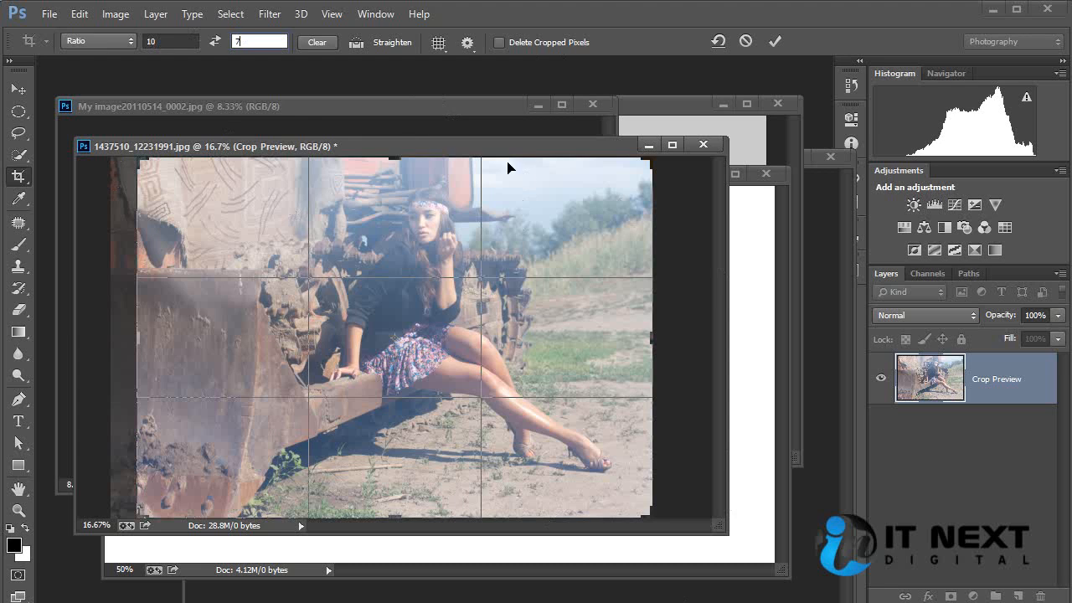
Step: Apply the 10:7 crop to the photo while switching to the Move tool, and deselect the layer
{"action": "left_click", "coordinate": [19, 88]}
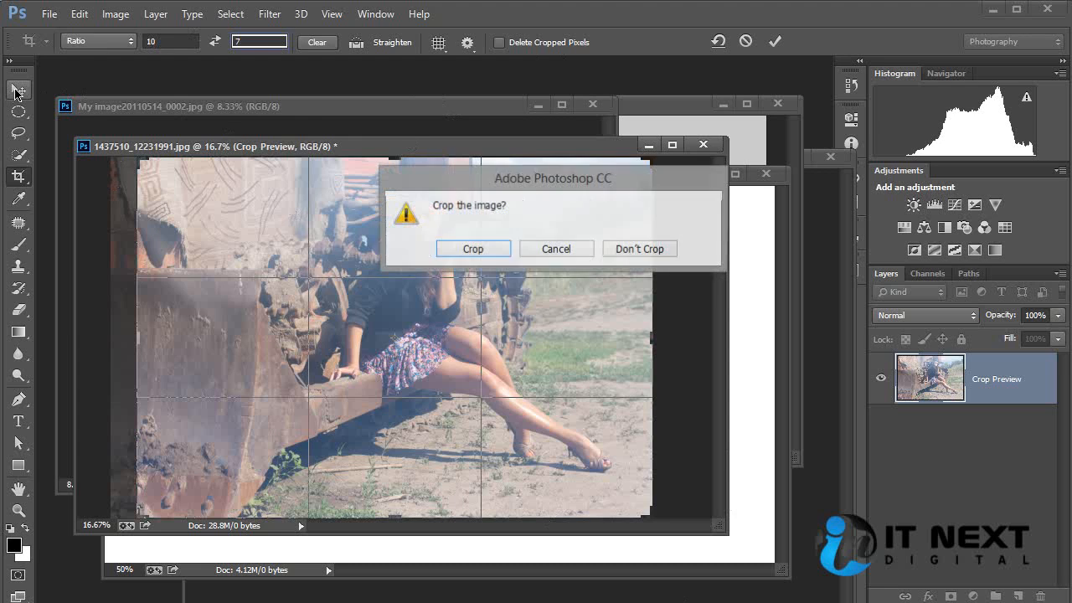
{"action": "left_click", "coordinate": [487, 251]}
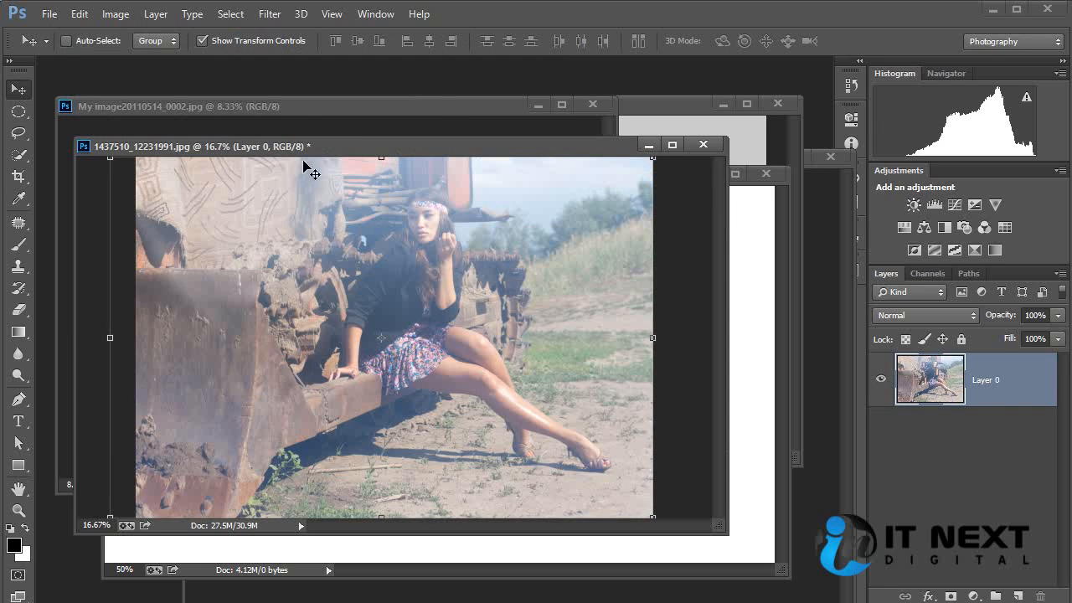
{"action": "left_click", "coordinate": [695, 315]}
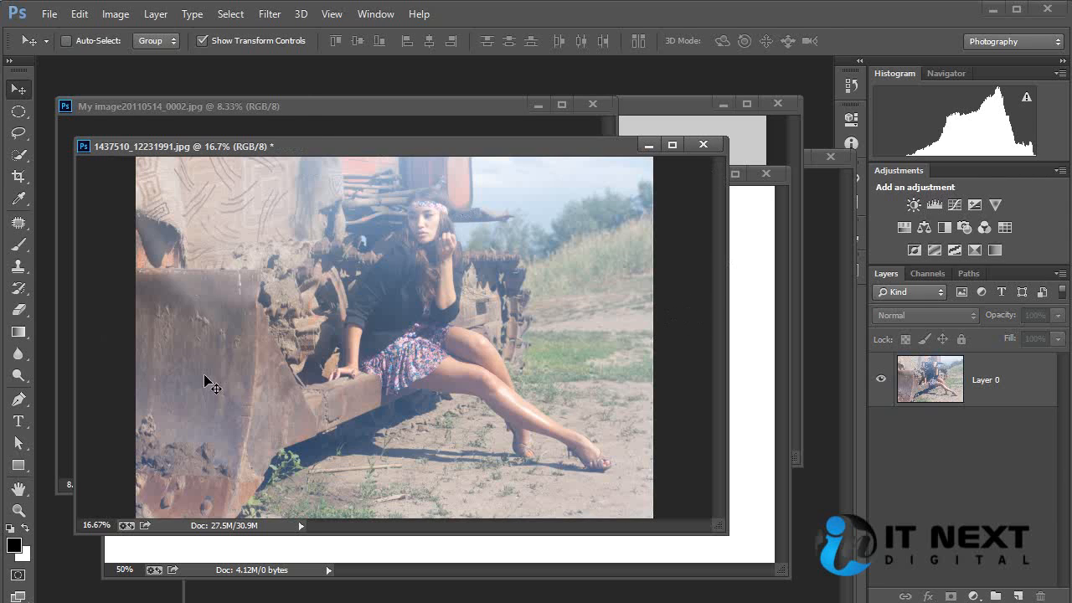
Step: Shift the photo slightly sideways within the 10:7 crop frame and leave the Crop tool without cropping
{"action": "left_click", "coordinate": [23, 178]}
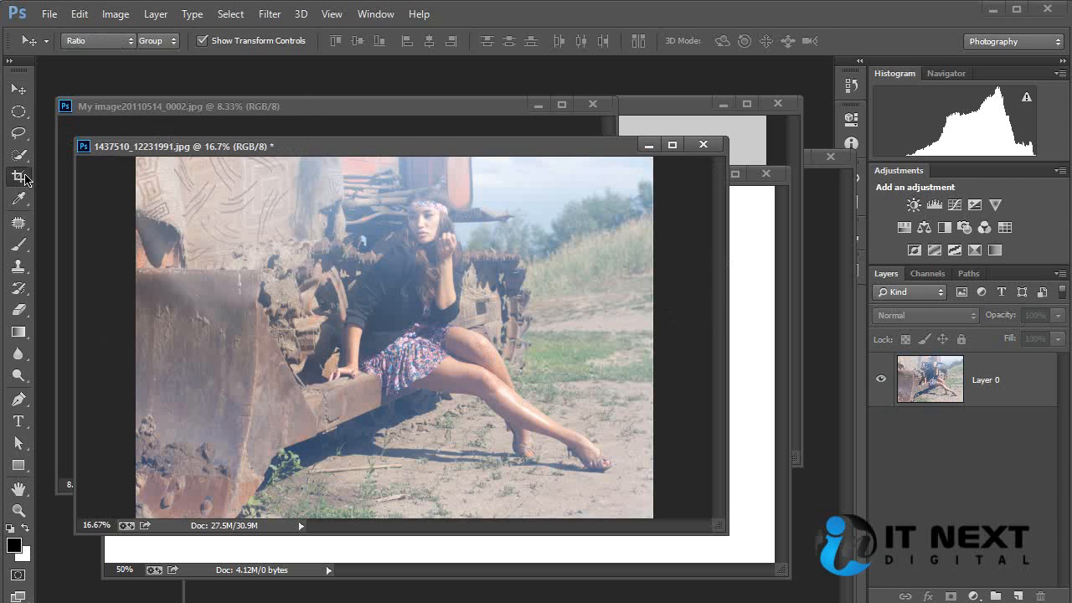
{"action": "left_click", "coordinate": [521, 257]}
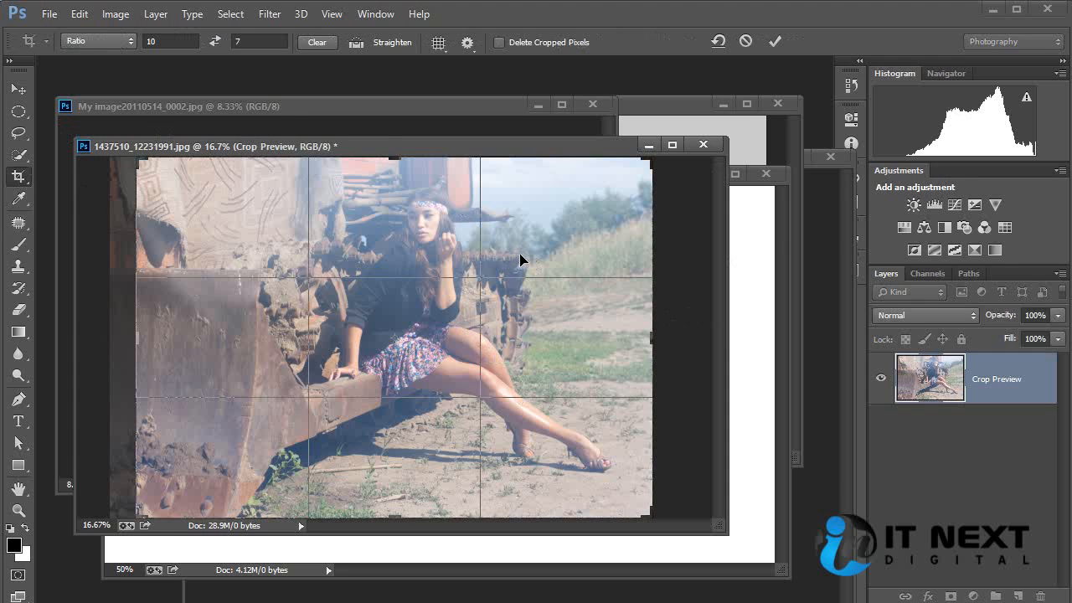
{"action": "mouse_move", "coordinate": [520, 256]}
{"action": "left_mouse_down"}
{"action": "mouse_move", "coordinate": [567, 256]}
{"action": "mouse_move", "coordinate": [522, 257]}
{"action": "mouse_move", "coordinate": [550, 260]}
{"action": "mouse_move", "coordinate": [537, 260]}
{"action": "left_mouse_up"}
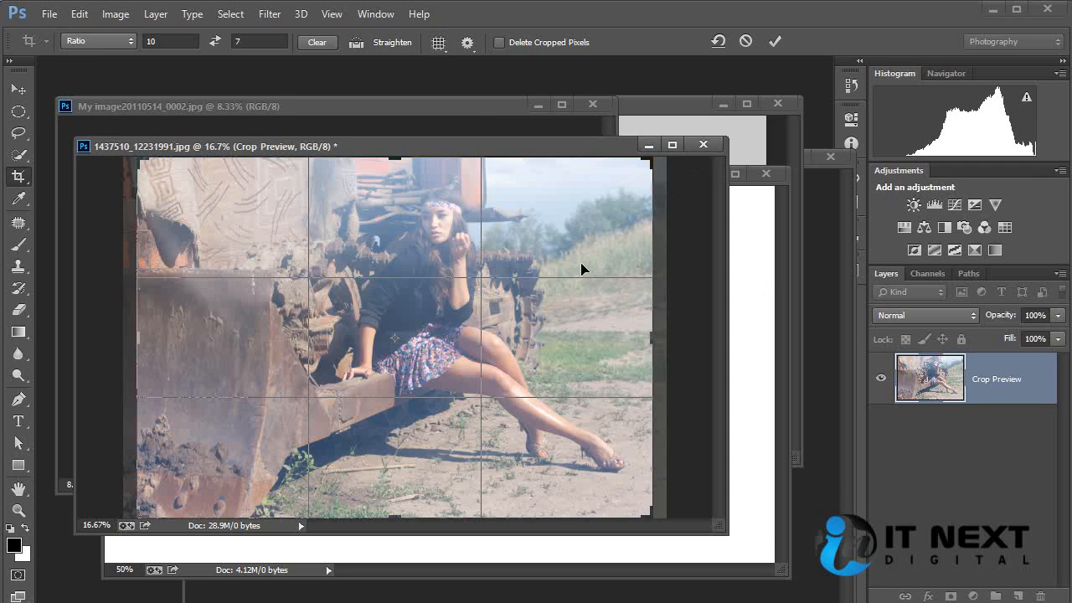
{"action": "left_click", "coordinate": [23, 91]}
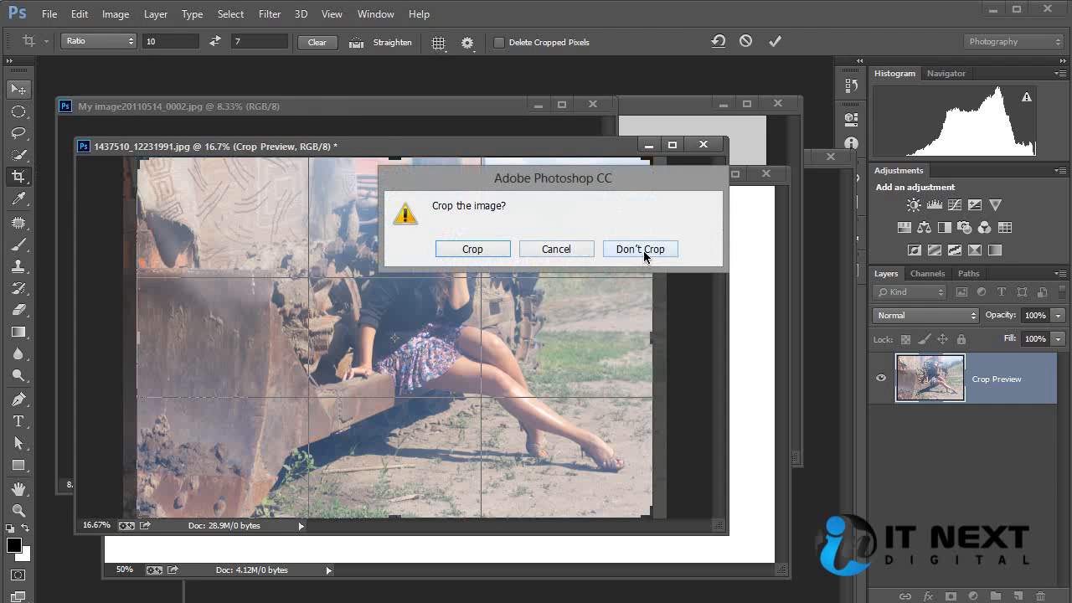
{"action": "left_click", "coordinate": [640, 249]}
Step: Close the cropped photo without saving and reopen 1437510_12231991.jpg from the CC folder
{"action": "left_click", "coordinate": [704, 144]}
{"action": "left_click", "coordinate": [536, 249]}
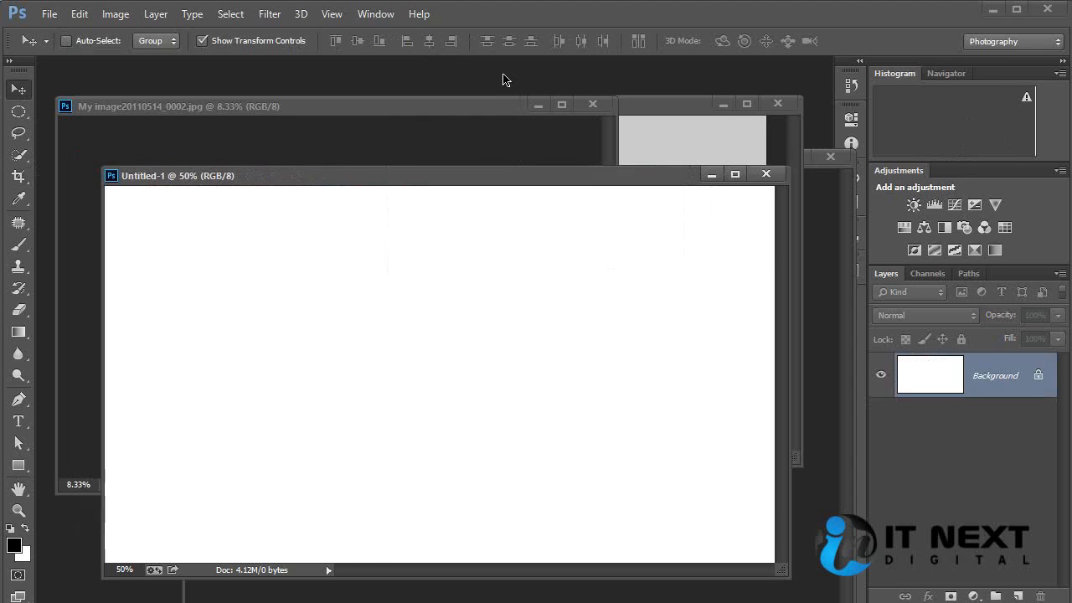
{"action": "key", "text": "ctrl+o"}
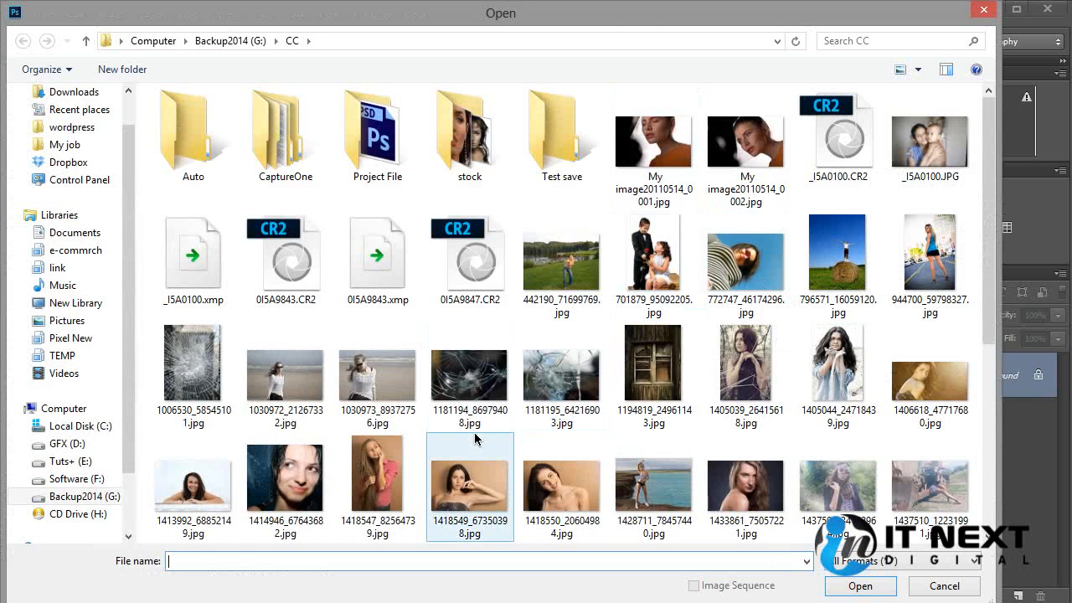
{"action": "double_click", "coordinate": [930, 486]}
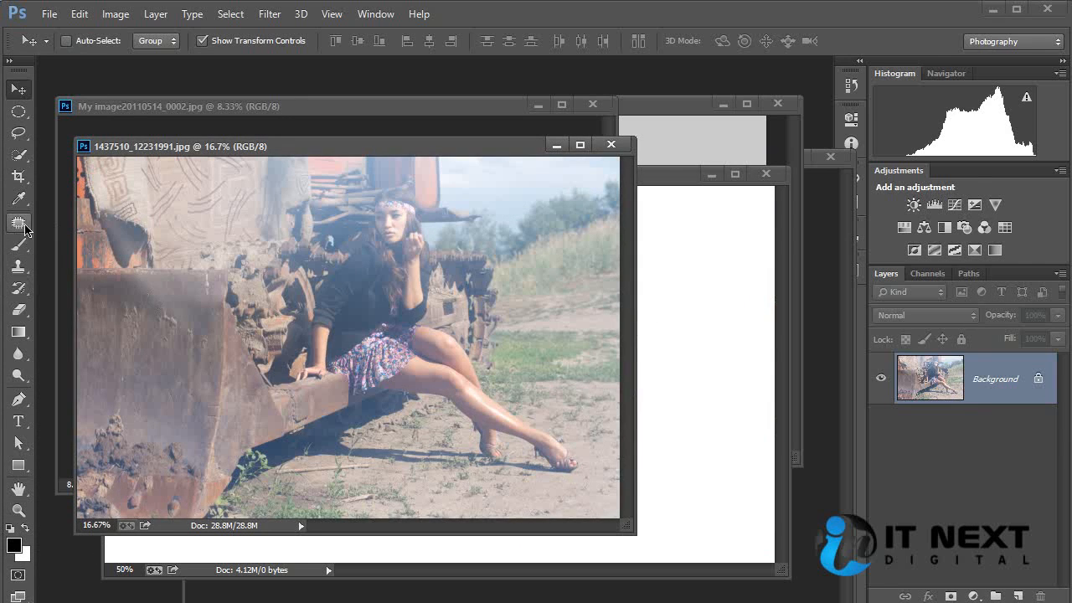
Step: Straighten the photo along the sloping lower edge of the bulldozer arm, commit the 10:7 crop, and enlarge the document window
{"action": "left_click", "coordinate": [18, 176]}
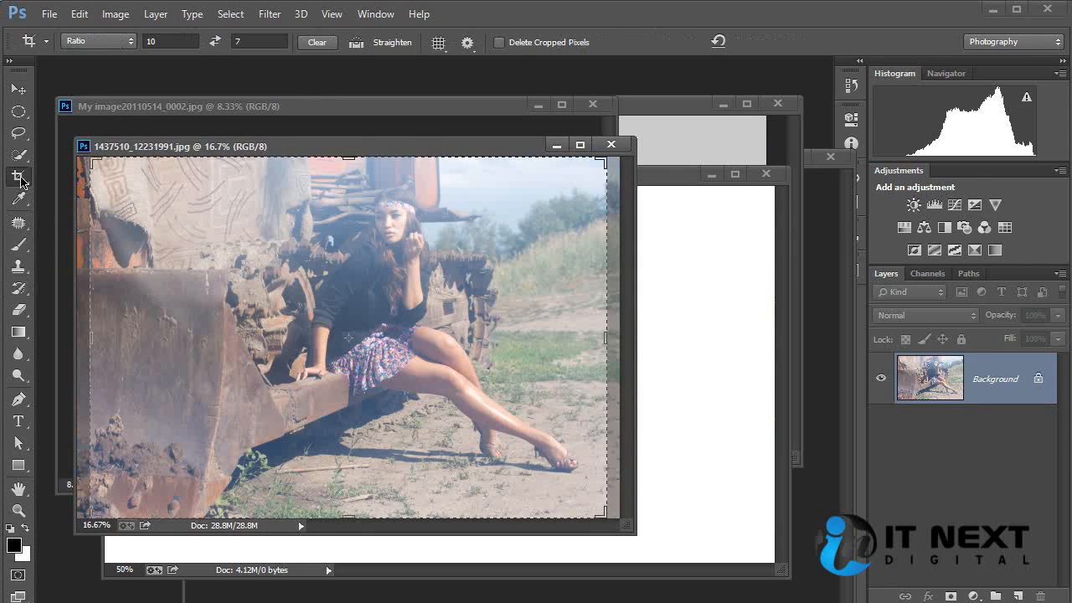
{"action": "left_click", "coordinate": [356, 44]}
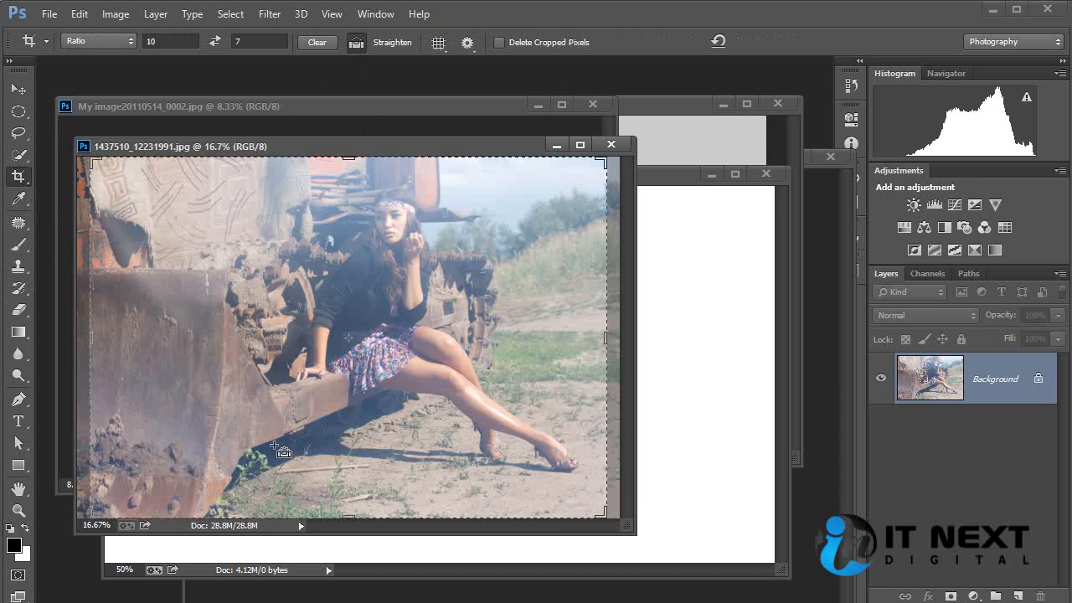
{"action": "left_click_drag", "start_coordinate": [260, 443], "coordinate": [494, 342]}
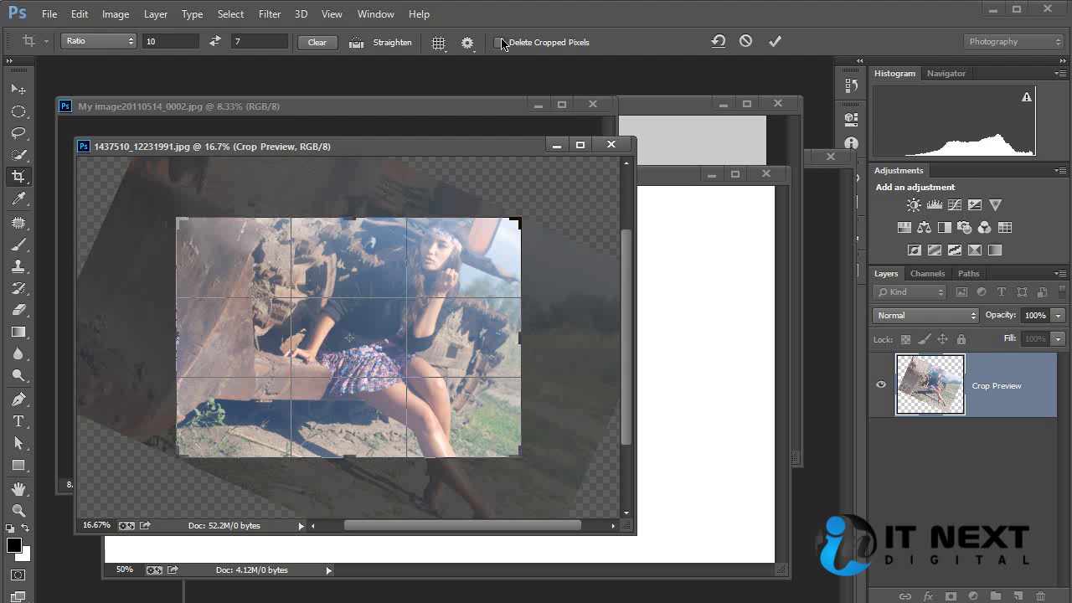
{"action": "left_click", "coordinate": [772, 41]}
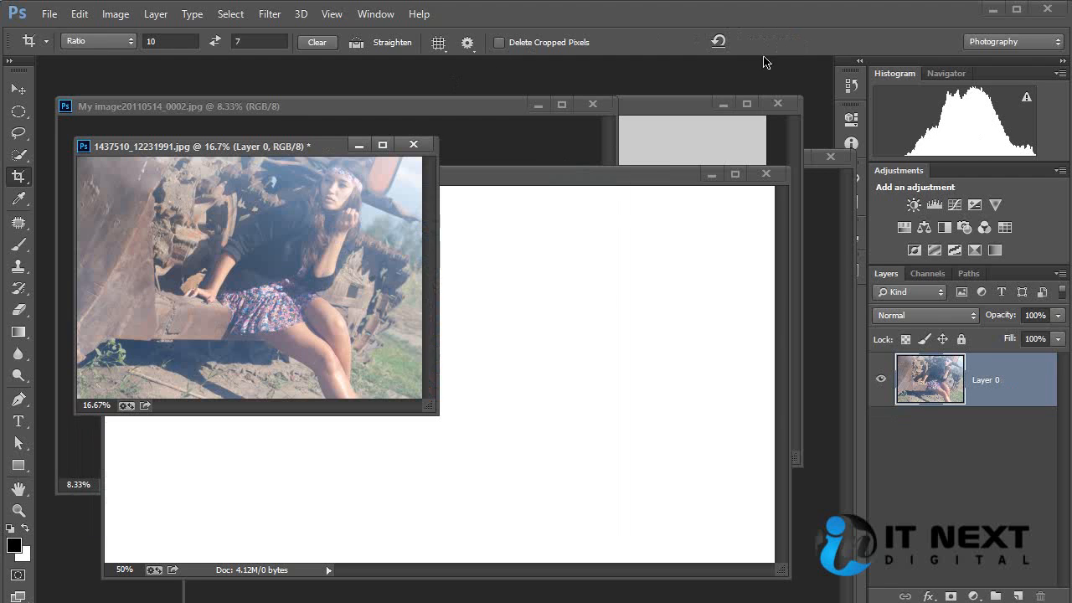
{"action": "left_click_drag", "start_coordinate": [428, 407], "coordinate": [817, 551]}
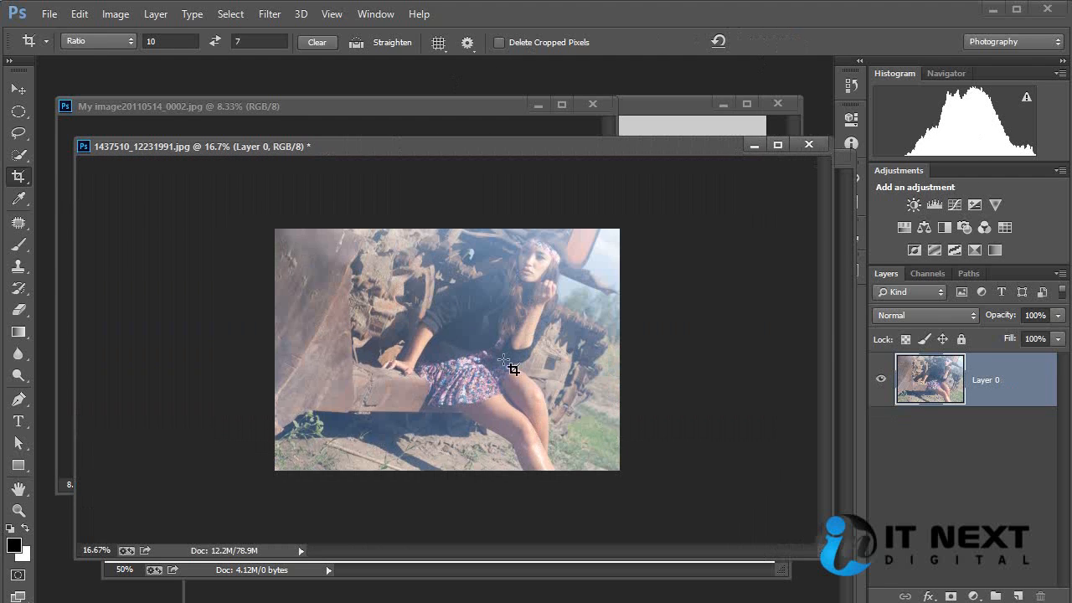
Step: Compare the photo before and after the straightened crop by repeatedly undoing and redoing it, ending on the cropped version
{"action": "key", "text": "ctrl+z"}
{"action": "key", "text": "ctrl+z"}
{"action": "key", "text": "ctrl+z"}
{"action": "key", "text": "ctrl+z"}
{"action": "key", "text": "ctrl+z"}
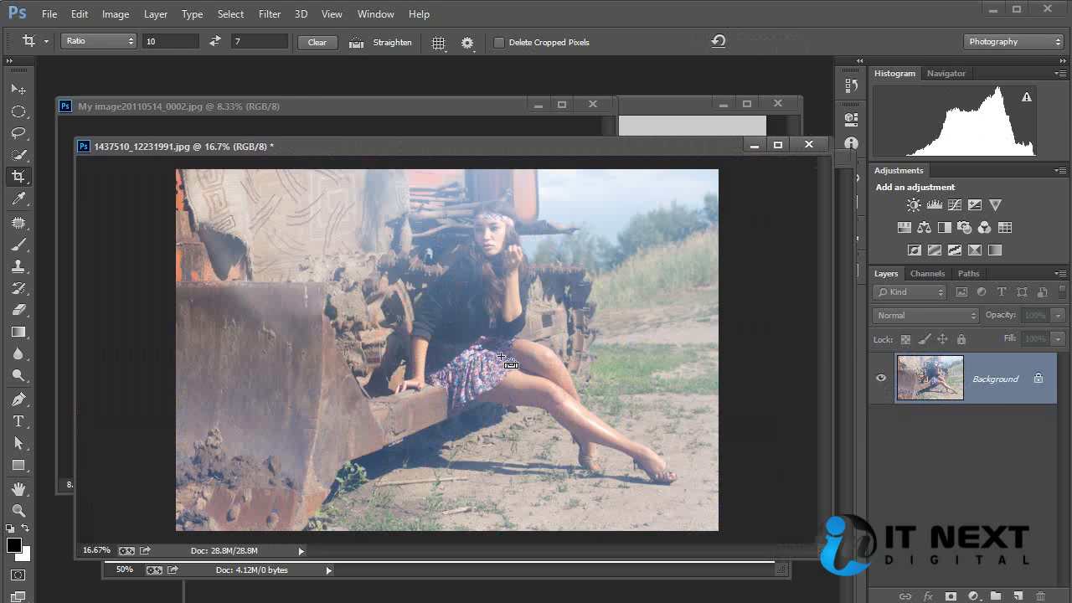
{"action": "key", "text": "ctrl+z"}
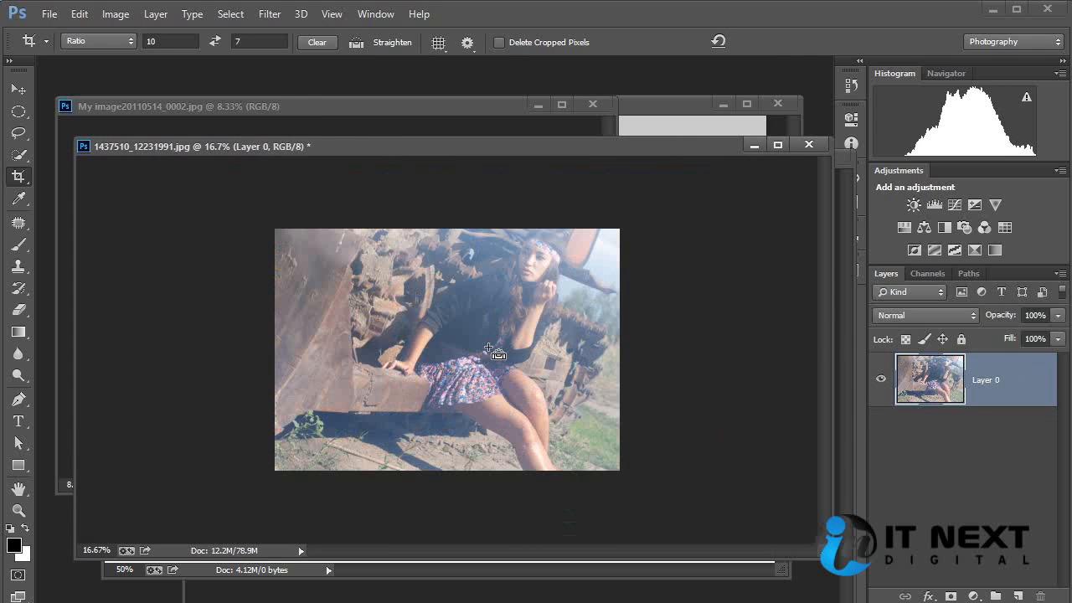
{"action": "key", "text": "ctrl+z"}
{"action": "key", "text": "ctrl+z"}
{"action": "key", "text": "ctrl+z"}
{"action": "key", "text": "ctrl+z"}
{"action": "key", "text": "ctrl+z"}
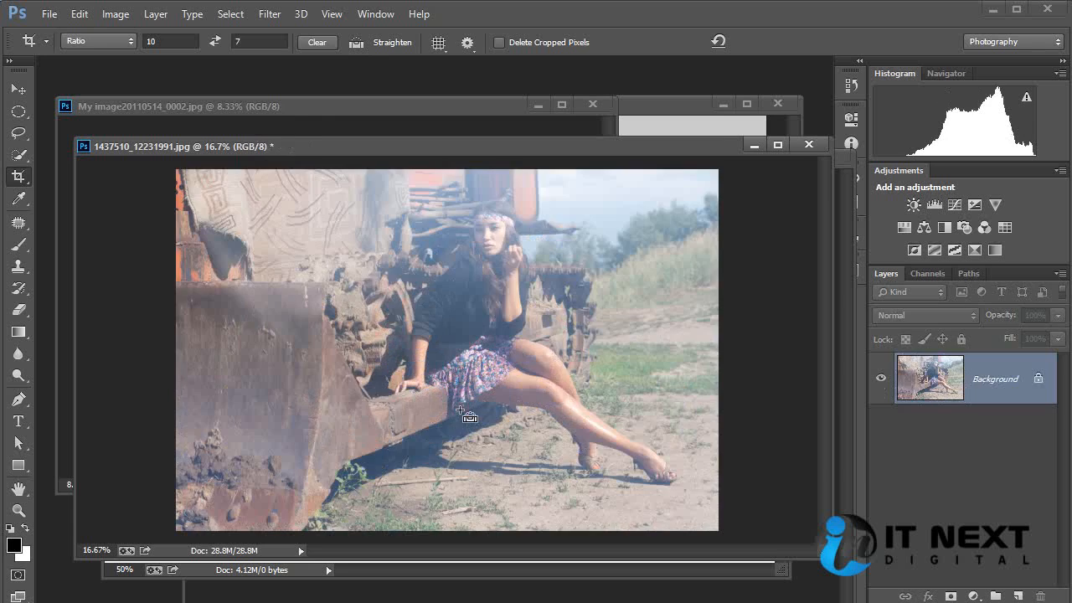
{"action": "key", "text": "ctrl+z"}
{"action": "key", "text": "ctrl+z"}
{"action": "key", "text": "ctrl+z"}
{"action": "key", "text": "ctrl+z"}
{"action": "key", "text": "ctrl+z"}
{"action": "key", "text": "ctrl+z"}
{"action": "key", "text": "ctrl+z"}
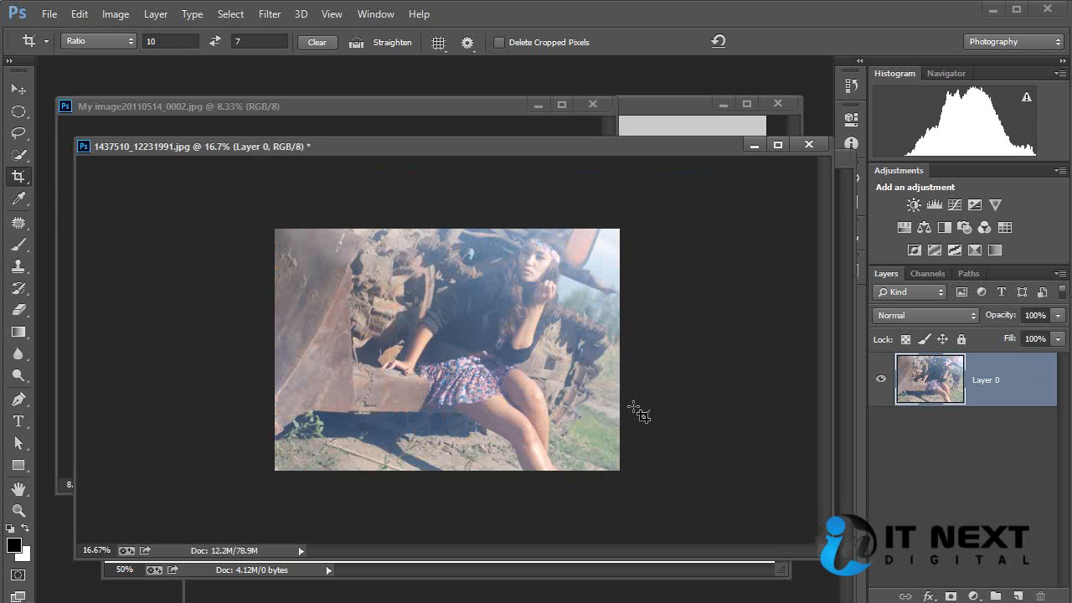
{"action": "key", "text": "ctrl+z"}
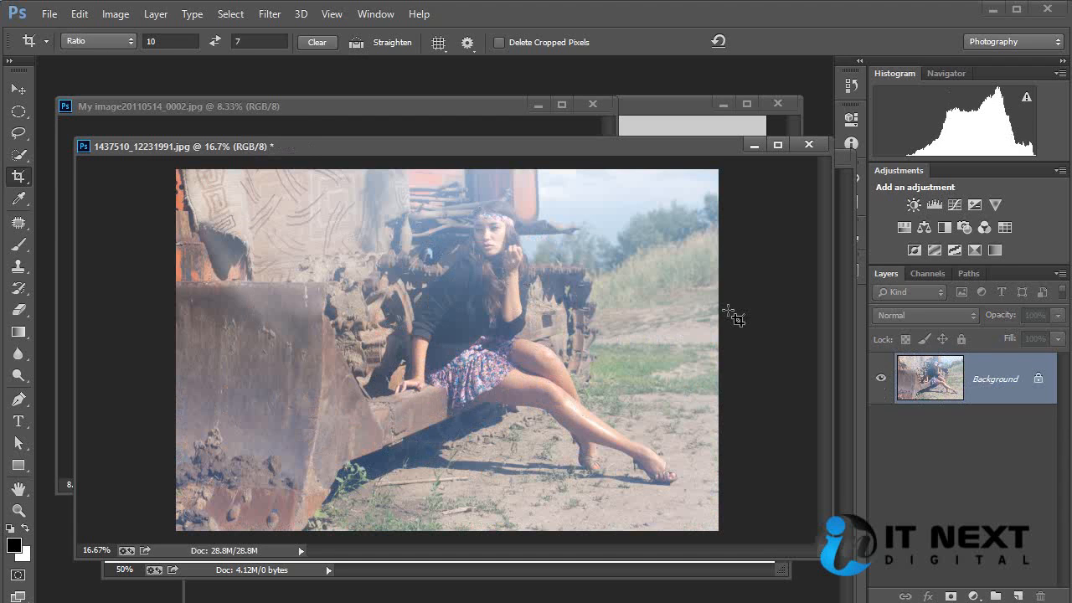
{"action": "key", "text": "ctrl+z"}
{"action": "key", "text": "ctrl+z"}
{"action": "key", "text": "ctrl+z"}
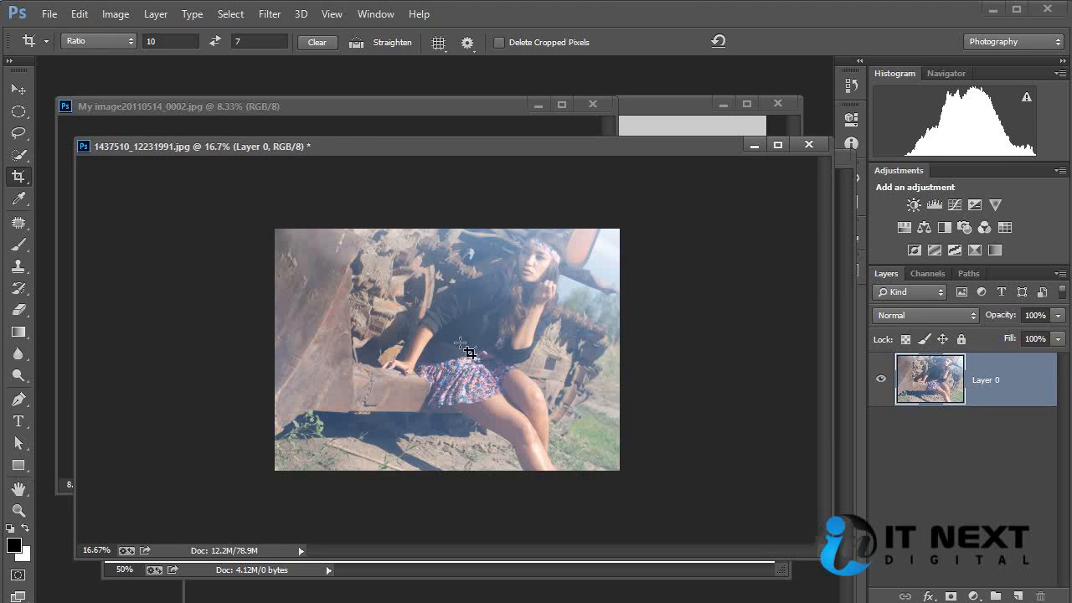
Step: Look through the Crop tool's ratio and size presets, and open its list of saved tool presets
{"action": "right_click", "coordinate": [20, 181]}
{"action": "left_click", "coordinate": [21, 180]}
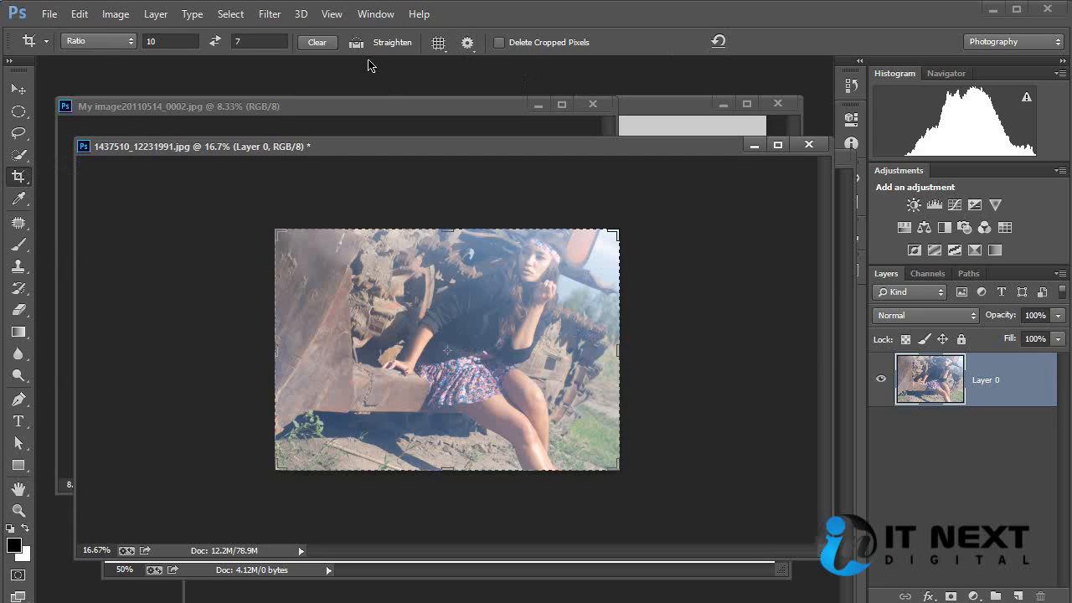
{"action": "left_click", "coordinate": [122, 48]}
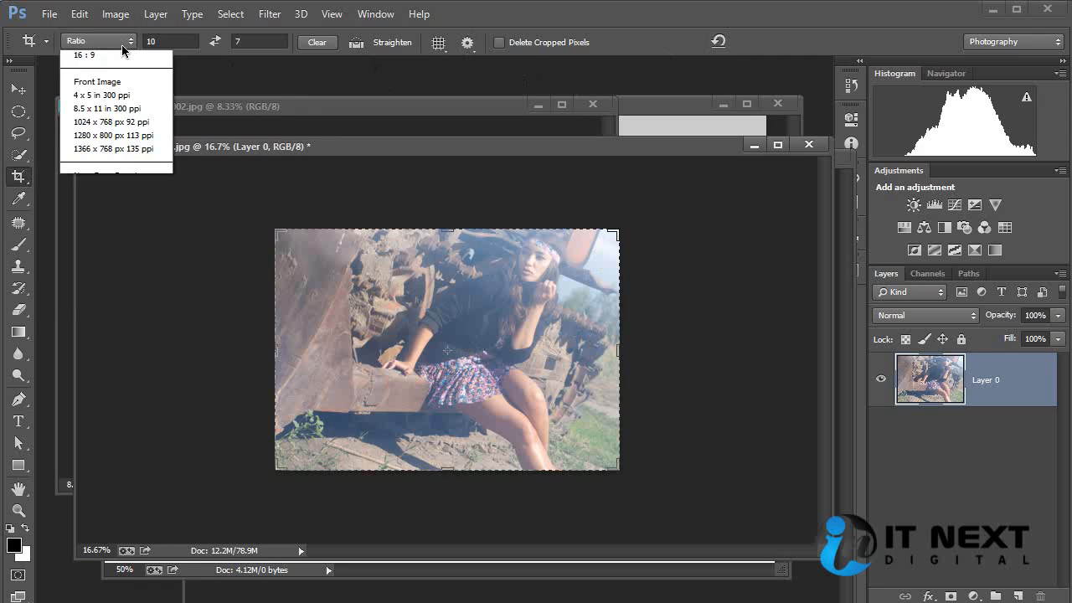
{"action": "left_click", "coordinate": [126, 49]}
{"action": "left_click", "coordinate": [47, 43]}
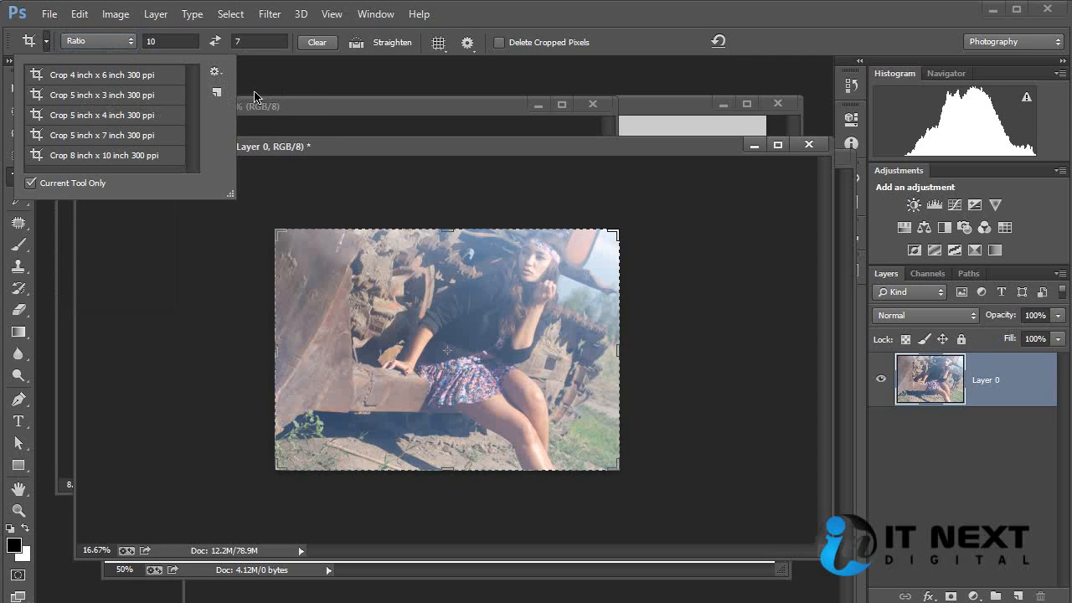
Step: Close the cropped bulldozer photo without saving and open 1433861_75057221.jpg from the CC folder
{"action": "left_click", "coordinate": [628, 54]}
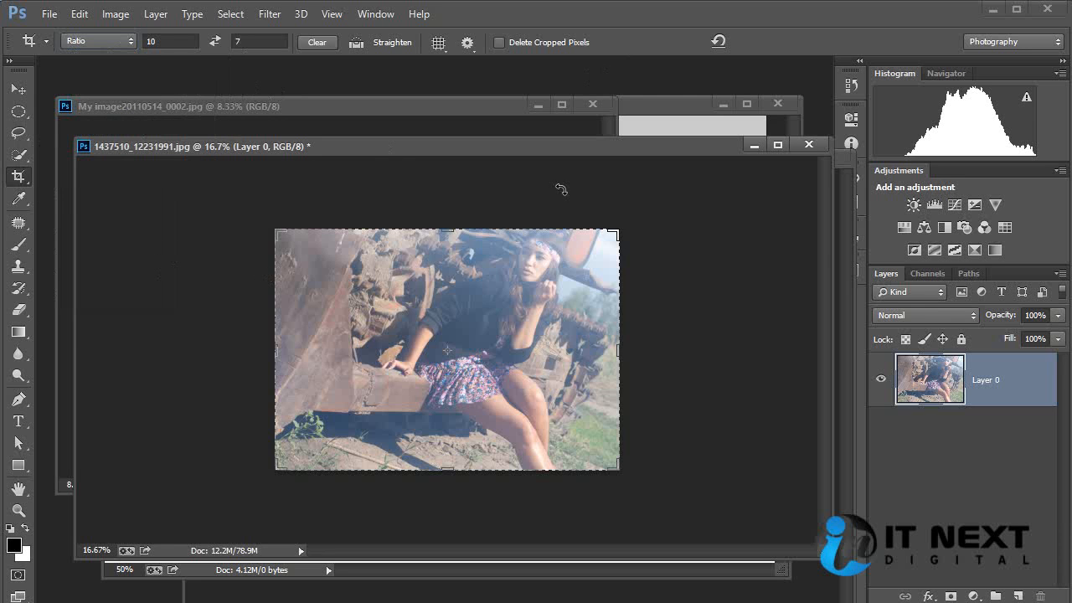
{"action": "left_click", "coordinate": [809, 144]}
{"action": "key", "text": "n"}
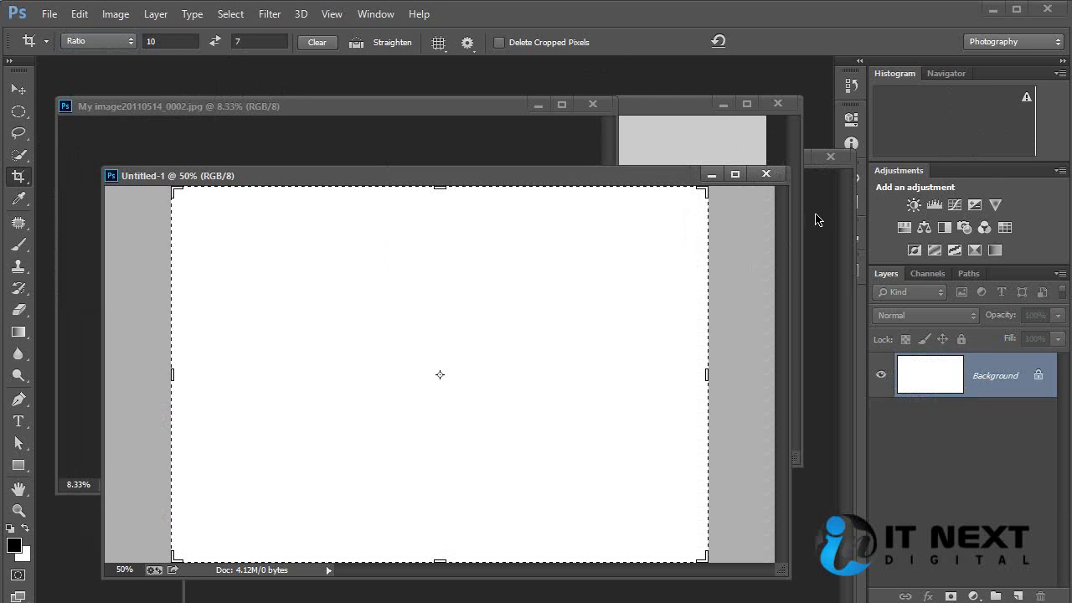
{"action": "double_click", "coordinate": [815, 133]}
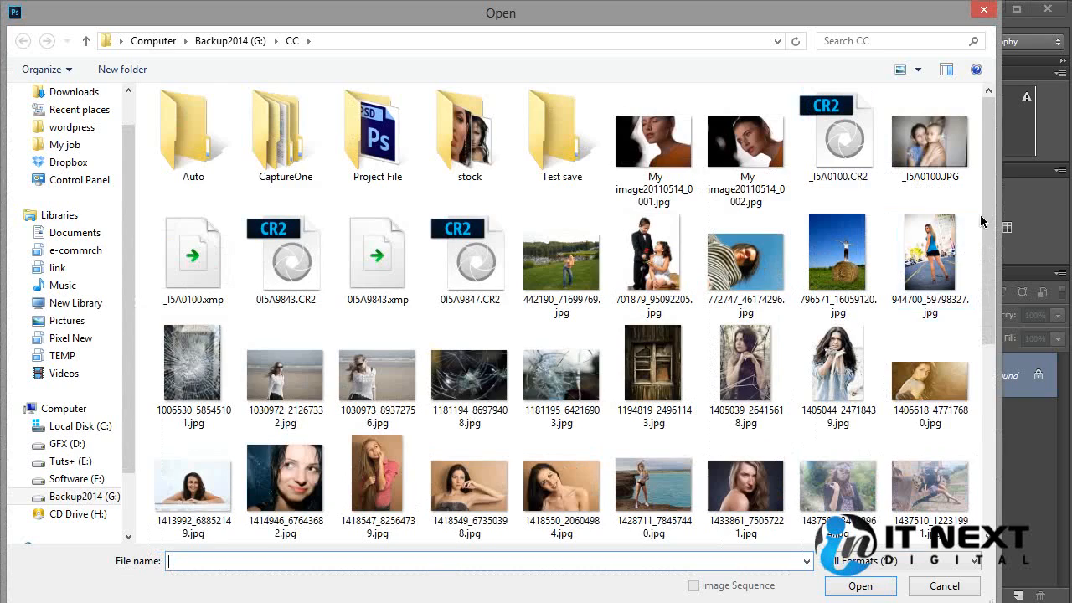
{"action": "scroll", "coordinate": [976, 360], "scroll_direction": "down", "scroll_amount": 5}
{"action": "double_click", "coordinate": [749, 229]}
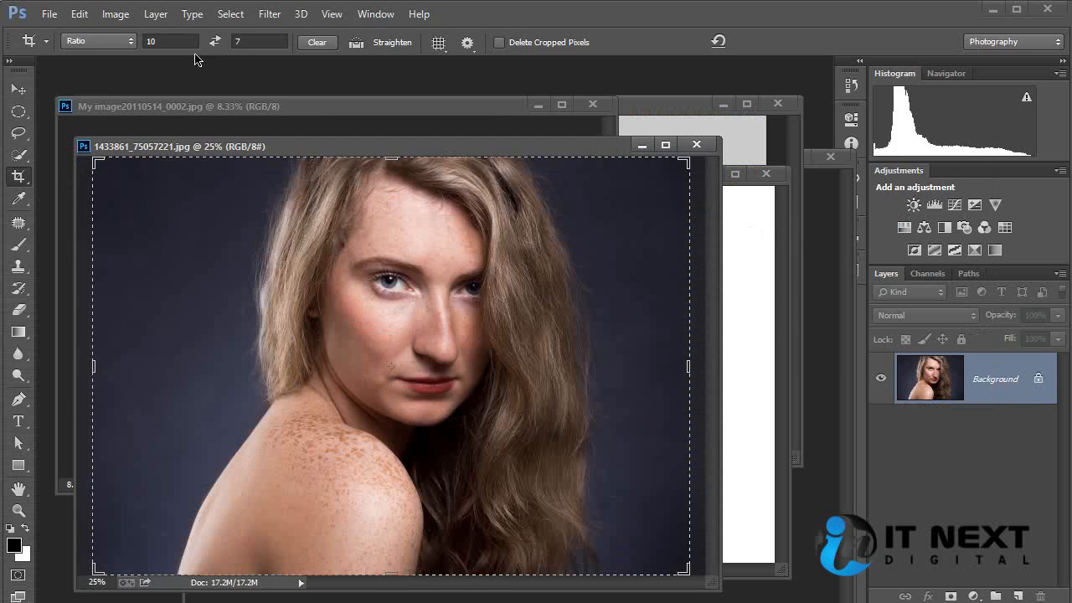
Step: Set the portrait's crop ratio to 5:7, try adding px units to both values, and commit the crop
{"action": "left_click", "coordinate": [173, 42]}
{"action": "type", "text": "5"}
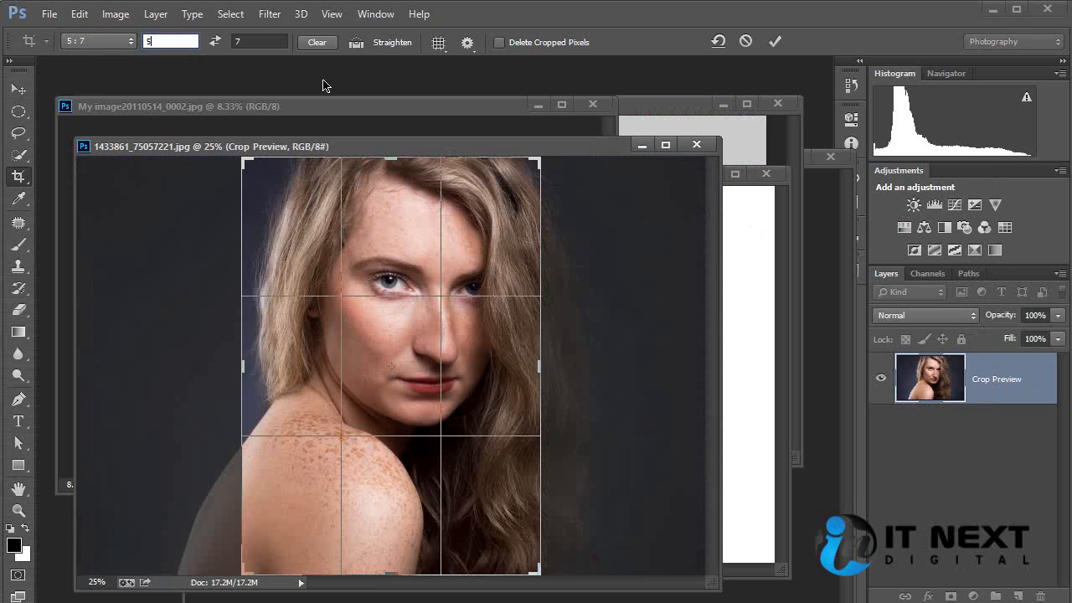
{"action": "key", "text": "Tab"}
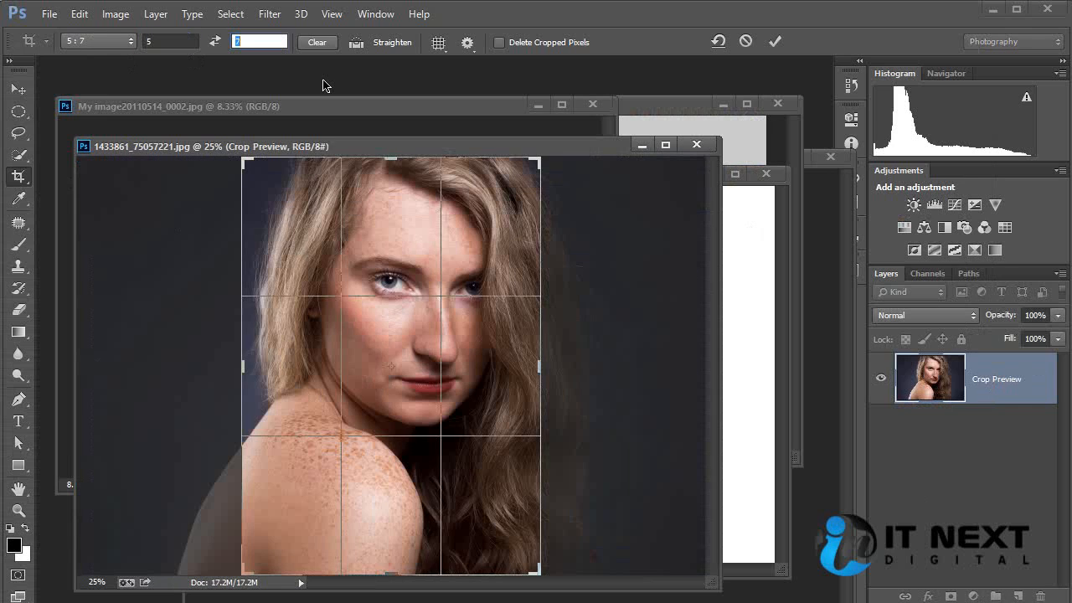
{"action": "left_click", "coordinate": [165, 39]}
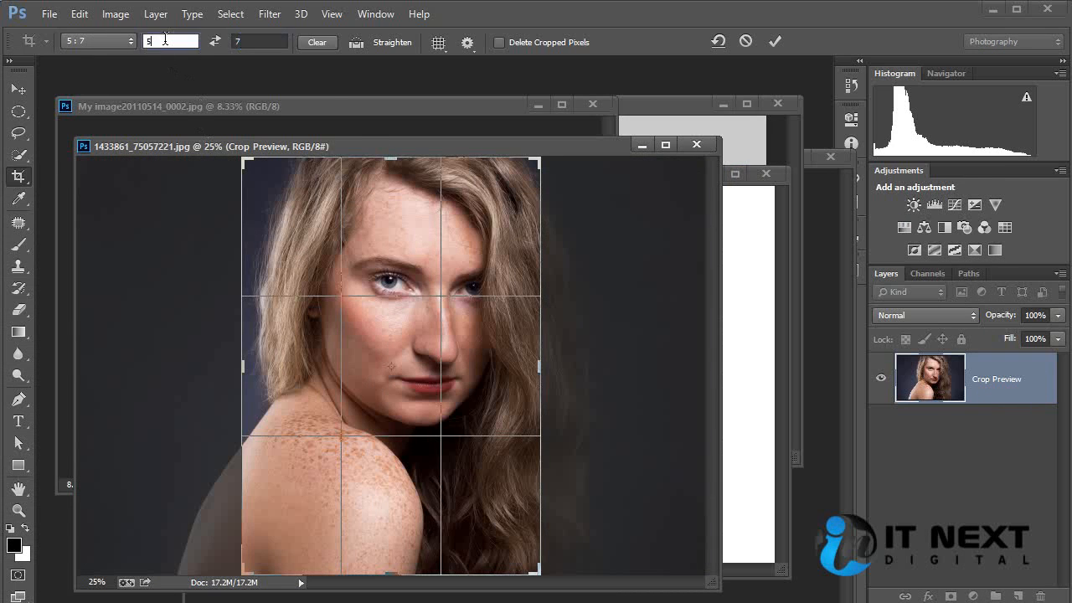
{"action": "type", "text": "px"}
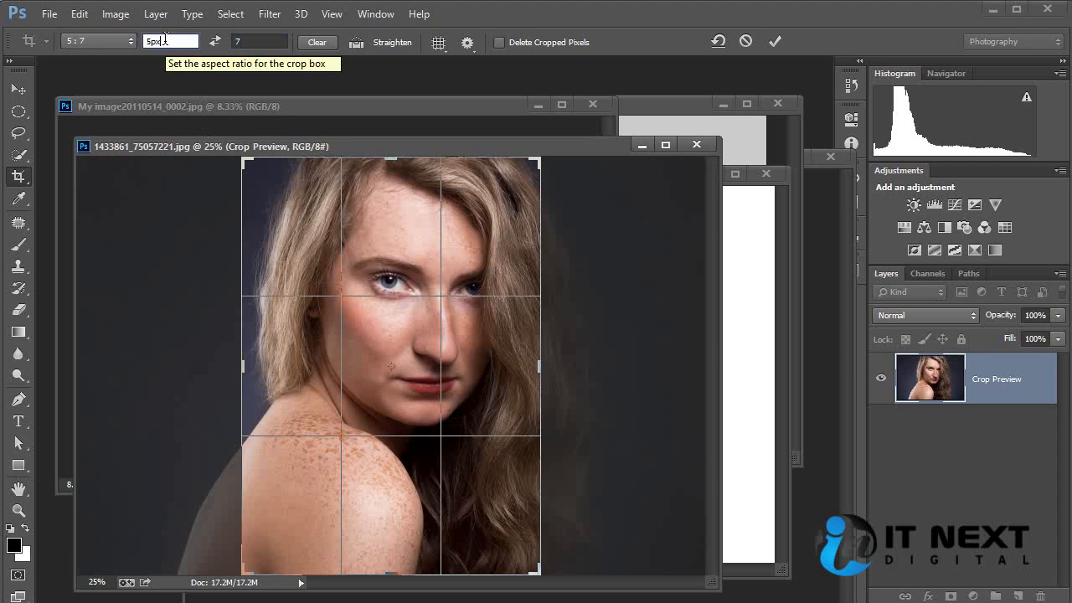
{"action": "key", "text": "Tab"}
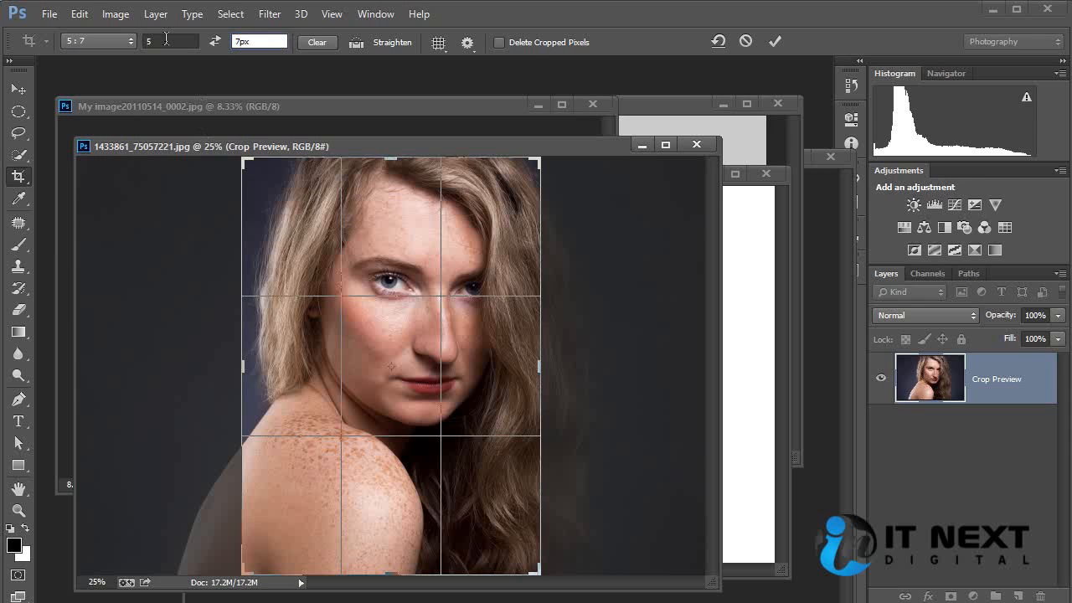
{"action": "key", "text": "Return"}
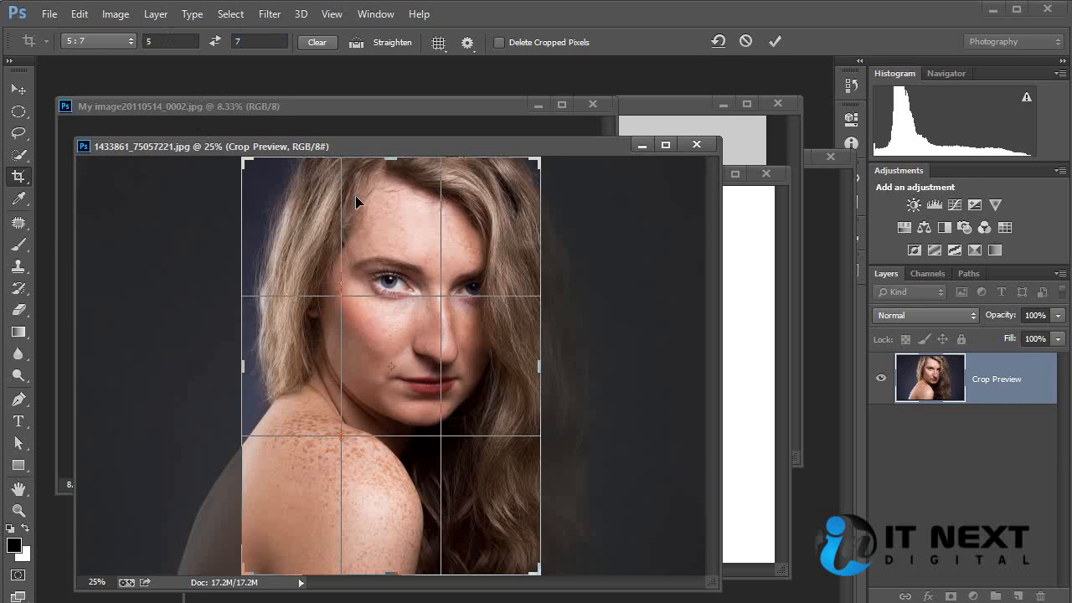
{"action": "left_click", "coordinate": [775, 41]}
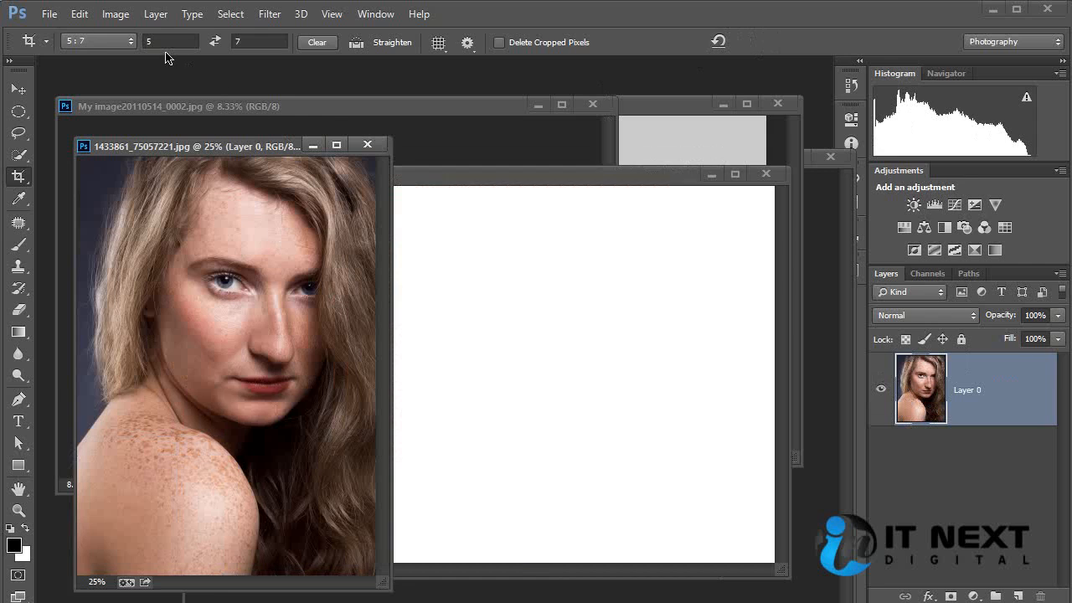
Step: Set the crop ratio to 300 by 200, trying px units on the second value, and commit the crop
{"action": "left_click", "coordinate": [119, 42]}
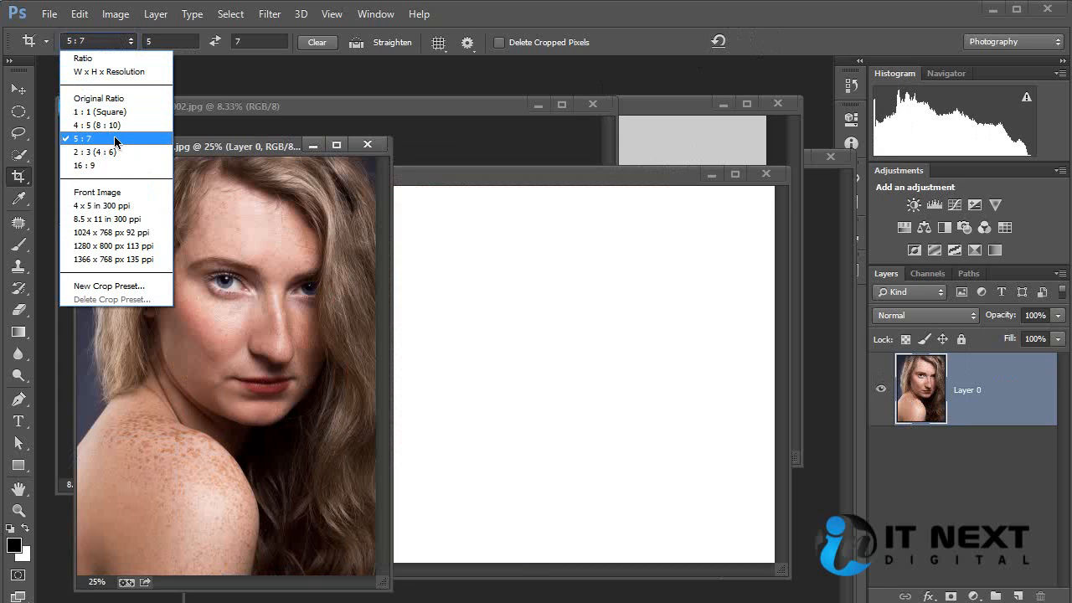
{"action": "left_click", "coordinate": [232, 154]}
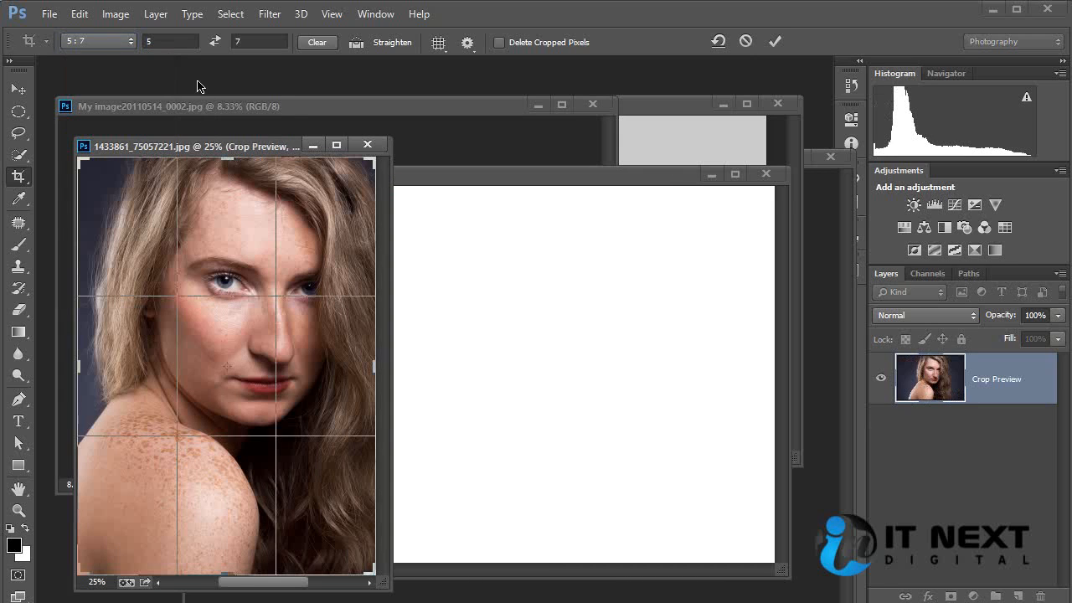
{"action": "left_click", "coordinate": [176, 42]}
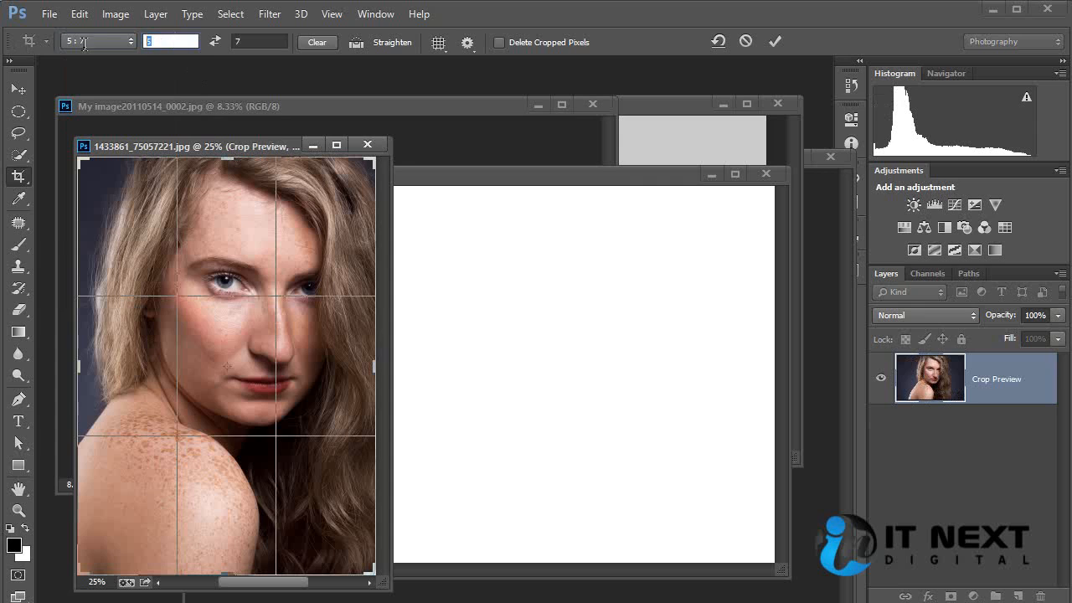
{"action": "type", "text": "300"}
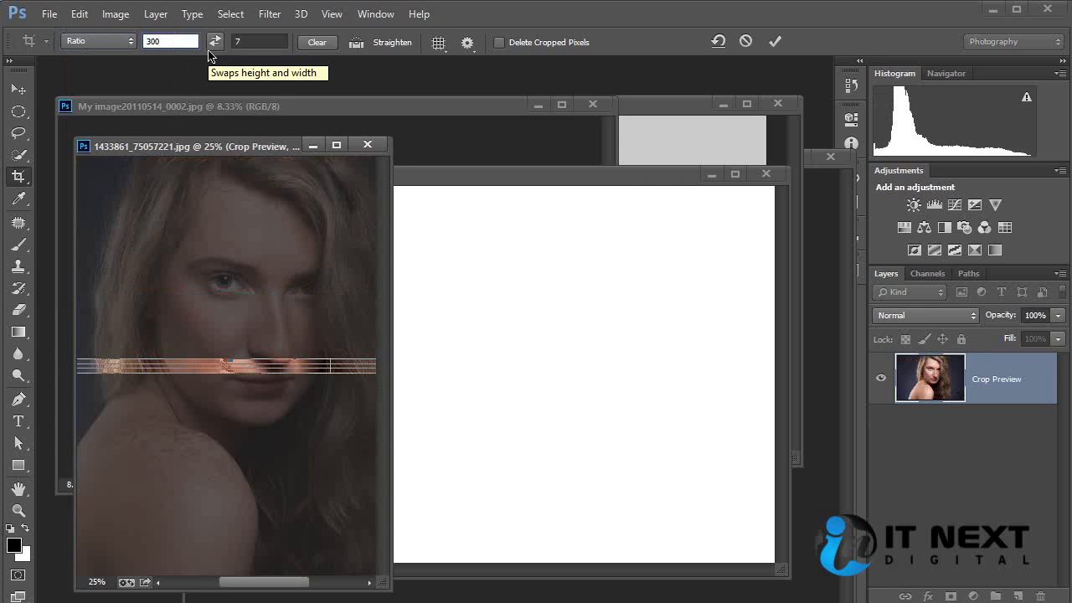
{"action": "key", "text": "Tab"}
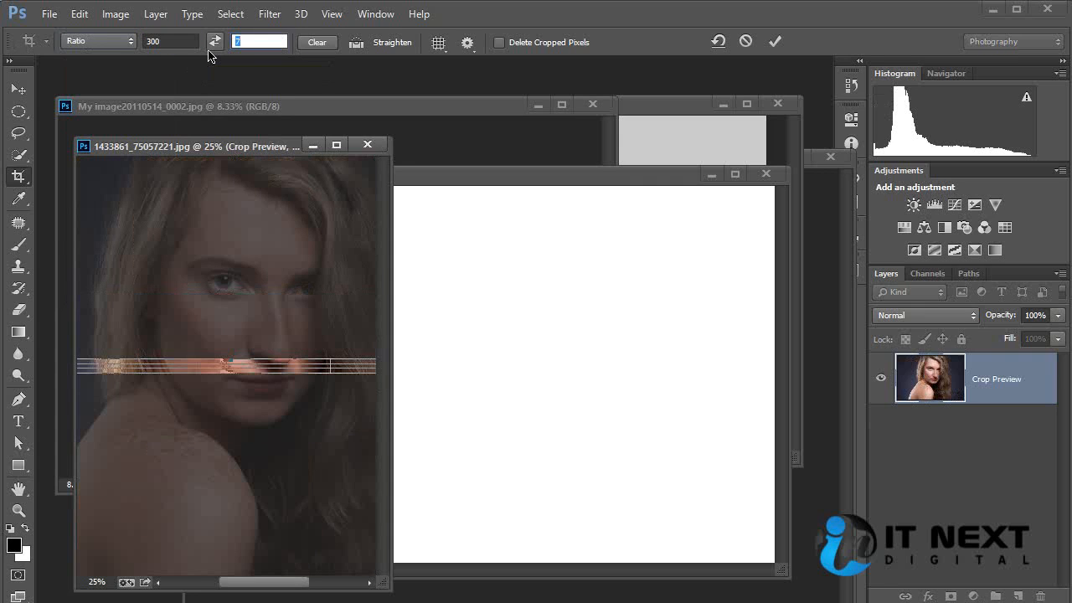
{"action": "type", "text": "200"}
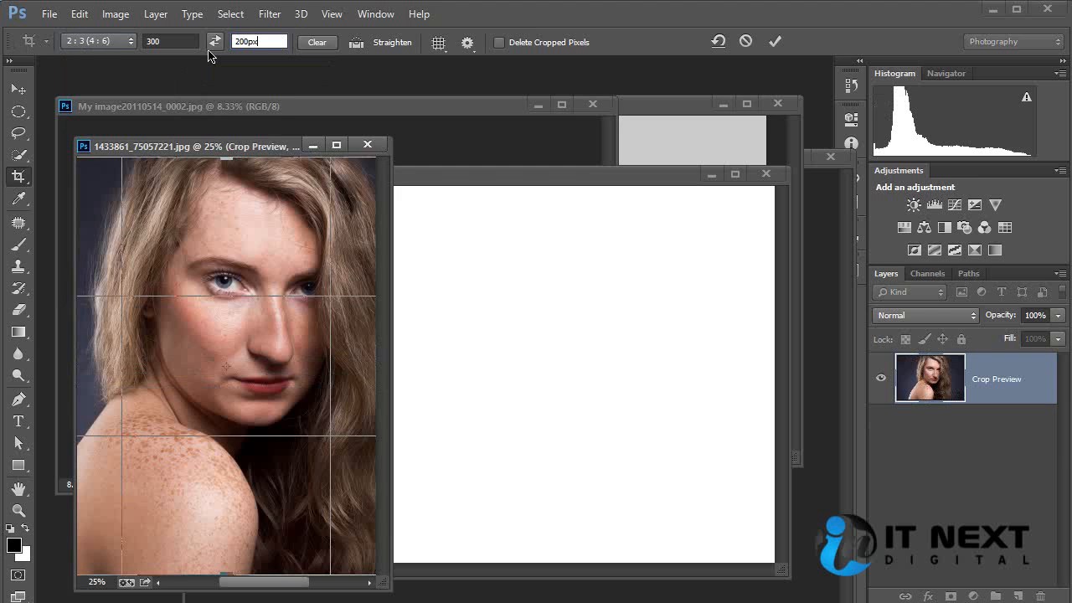
{"action": "key", "text": "Return"}
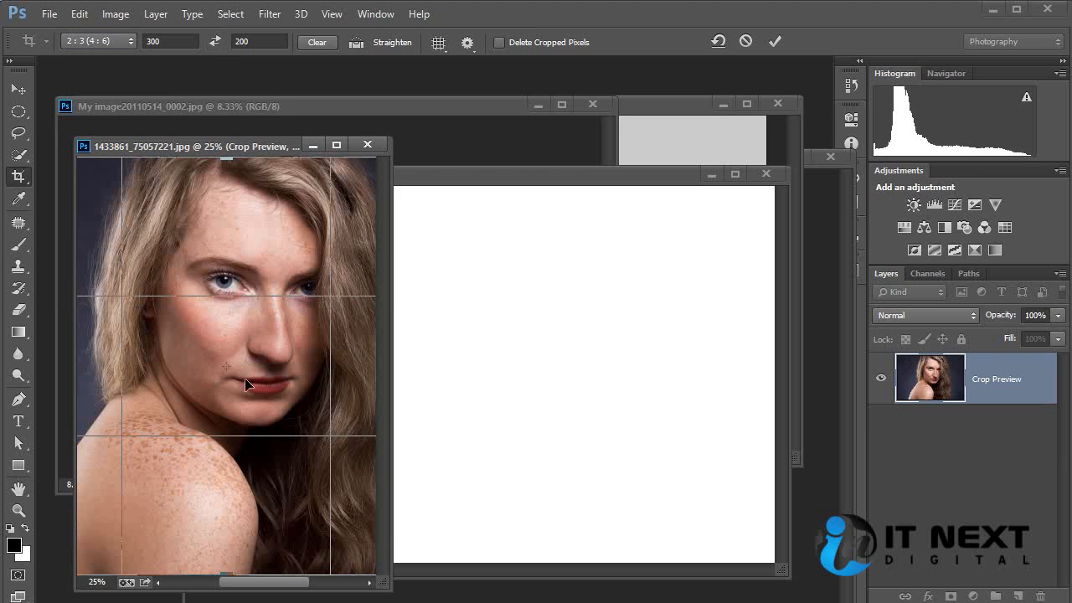
{"action": "left_click", "coordinate": [775, 41]}
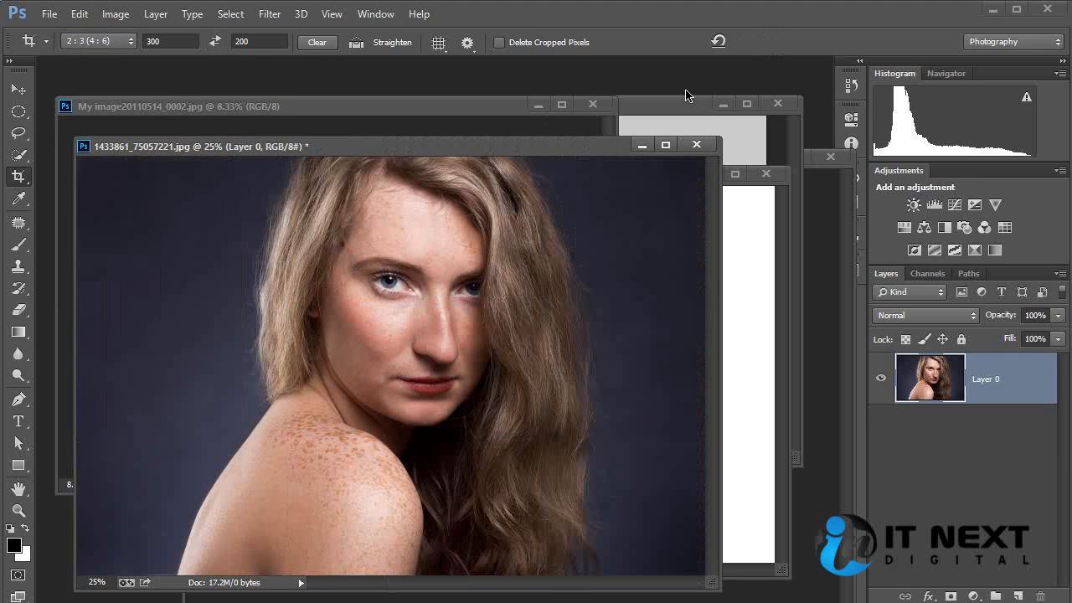
Step: Check the cropped portrait's pixel dimensions in Image Size, close it without changes, and return to the Crop tool
{"action": "key", "text": "ctrl+alt+i"}
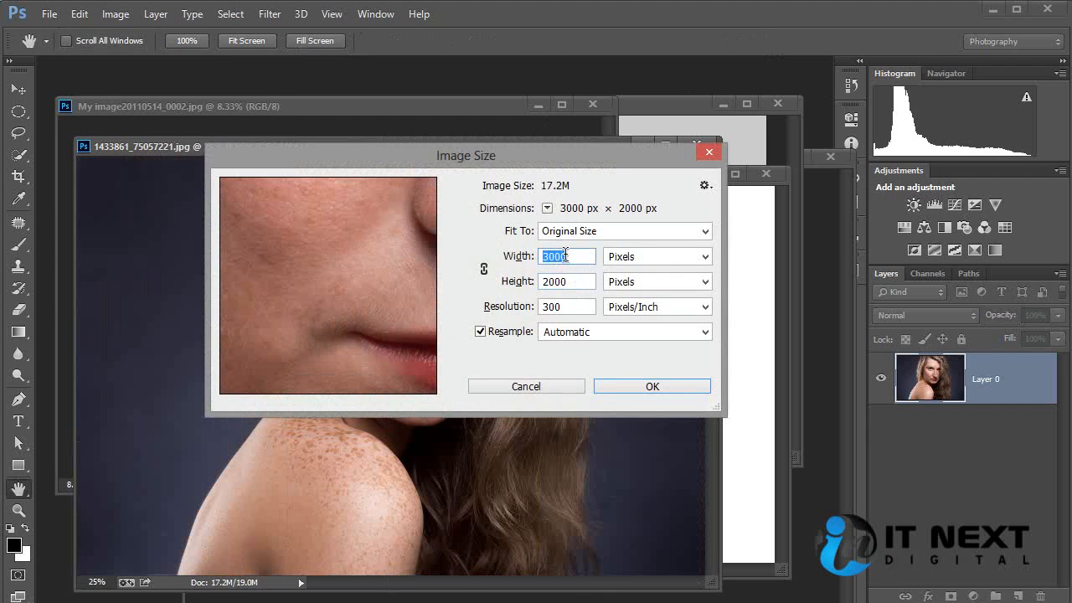
{"action": "left_click", "coordinate": [558, 389]}
{"action": "key", "text": "c"}
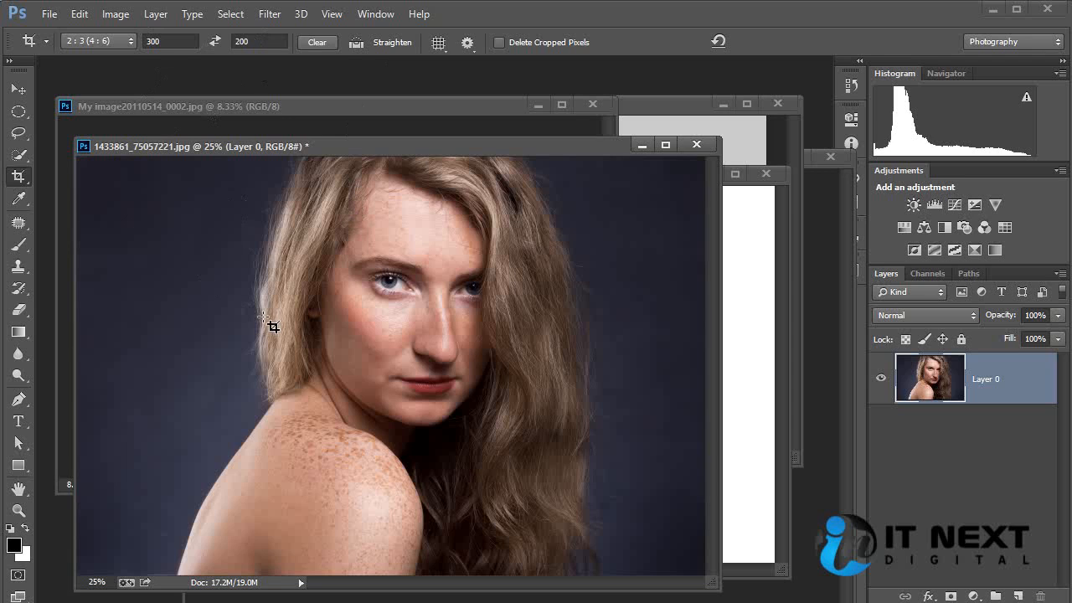
Step: Apply the 2:3 (4:6) ratio preset to the portrait's crop box
{"action": "left_click", "coordinate": [130, 41]}
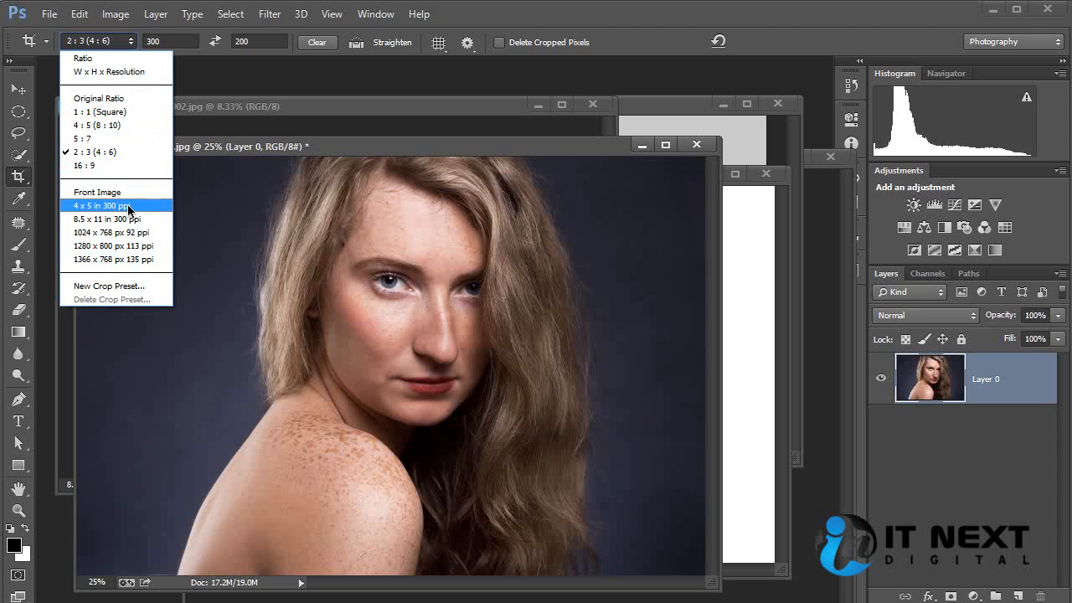
{"action": "left_click", "coordinate": [485, 166]}
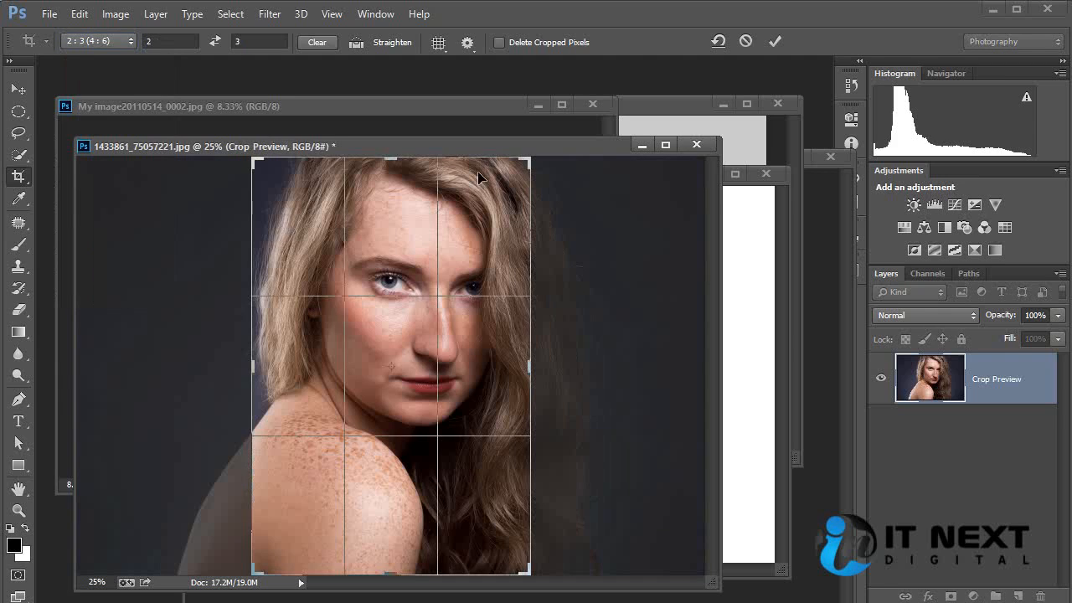